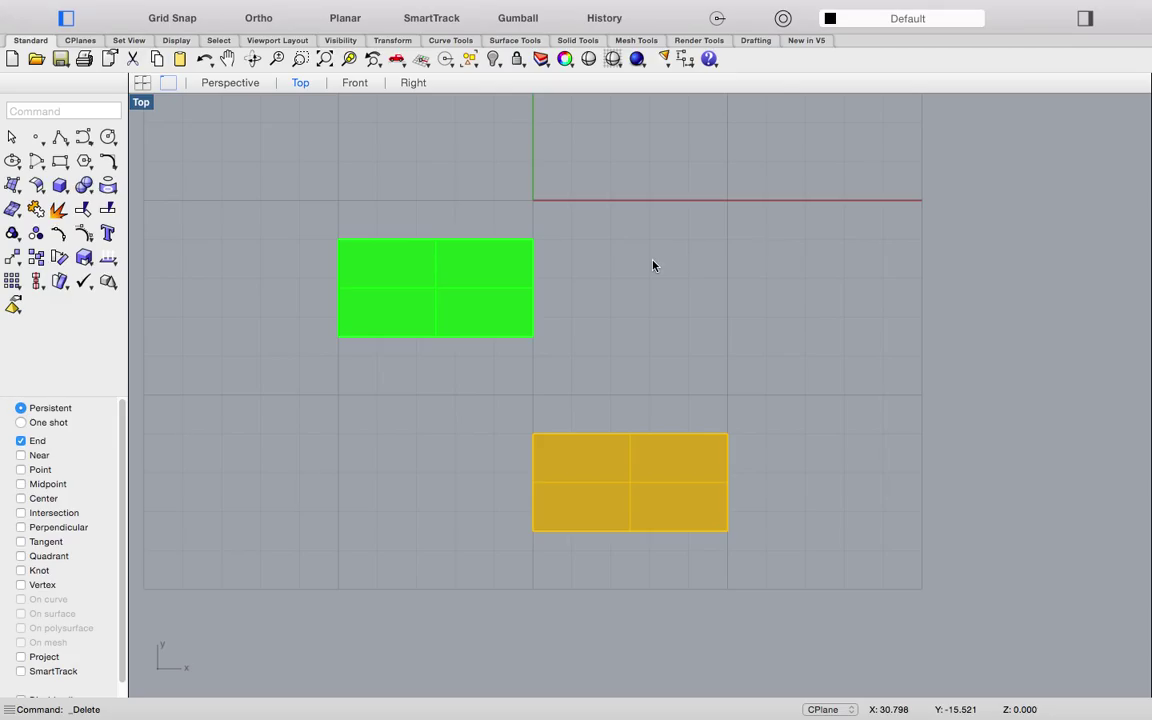
- Zoom the Top viewport in on the green and yellow surfaces
scroll(582, 346, up, 2)
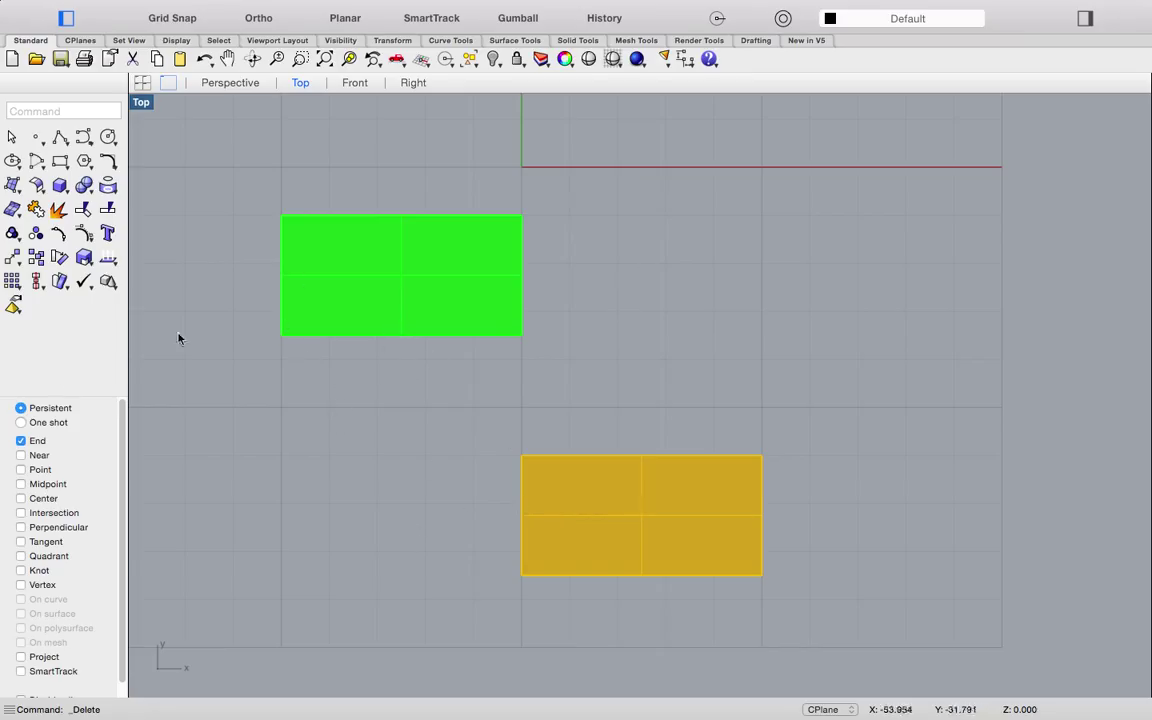
- Draw a polyline from the yellow surface's corner through the green surface's corner, extending 100 units
click(60, 140)
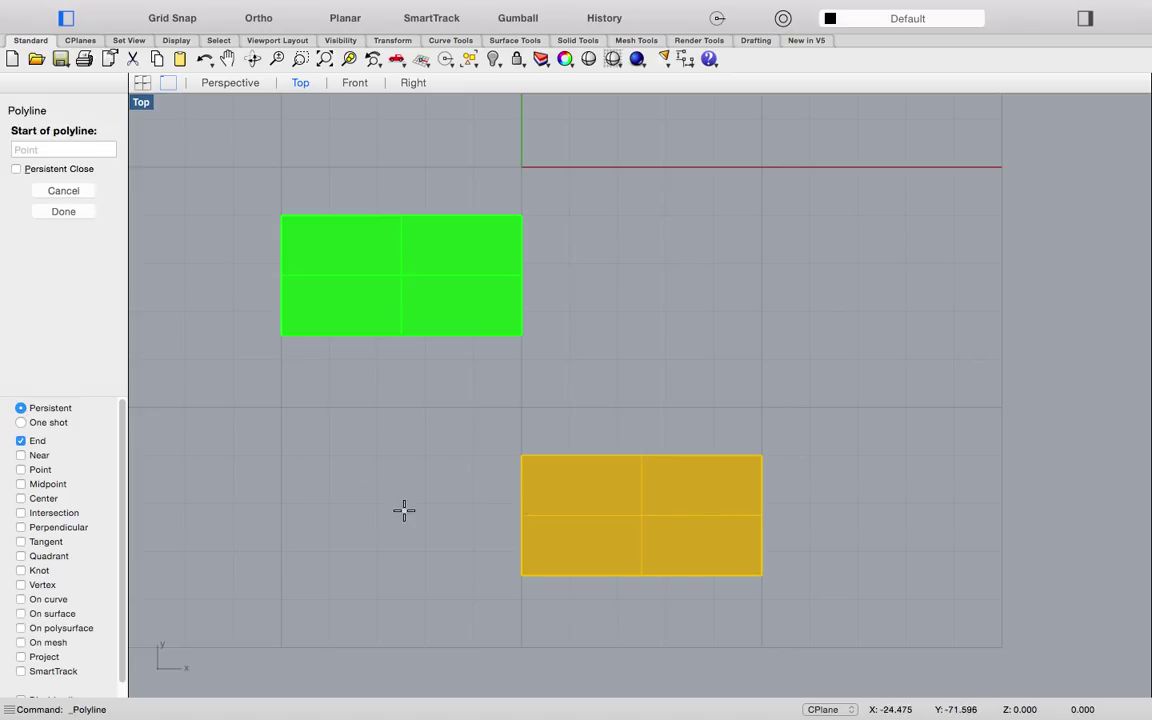
click(520, 575)
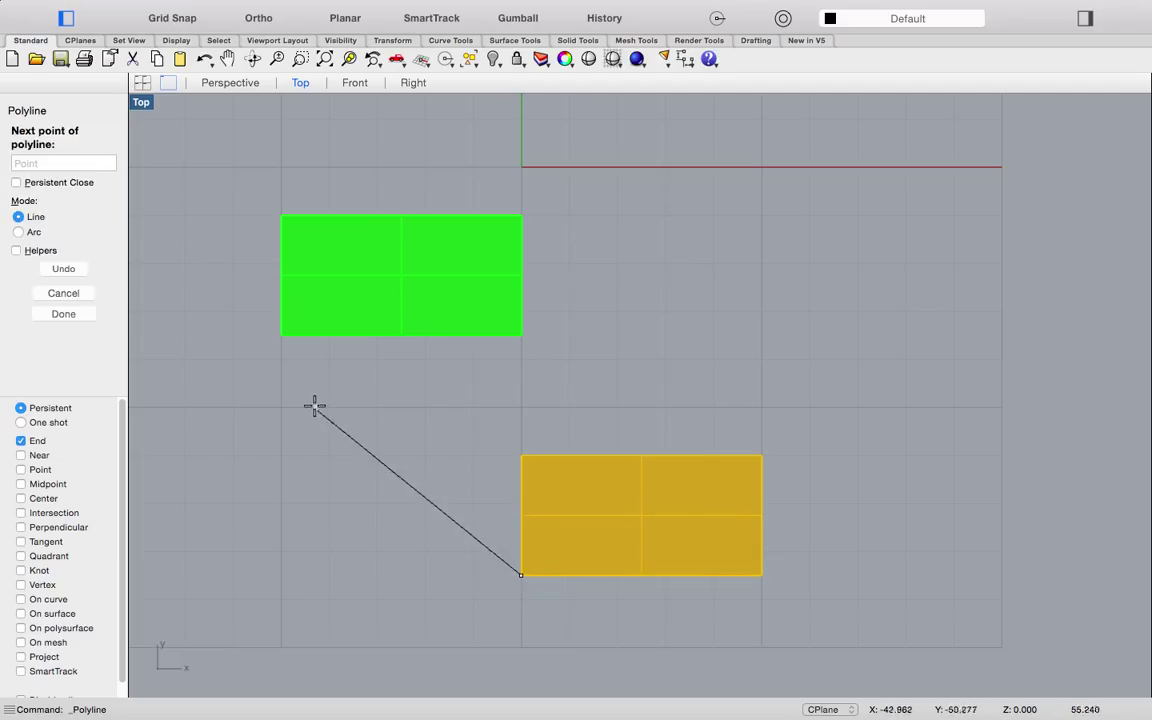
click(285, 345)
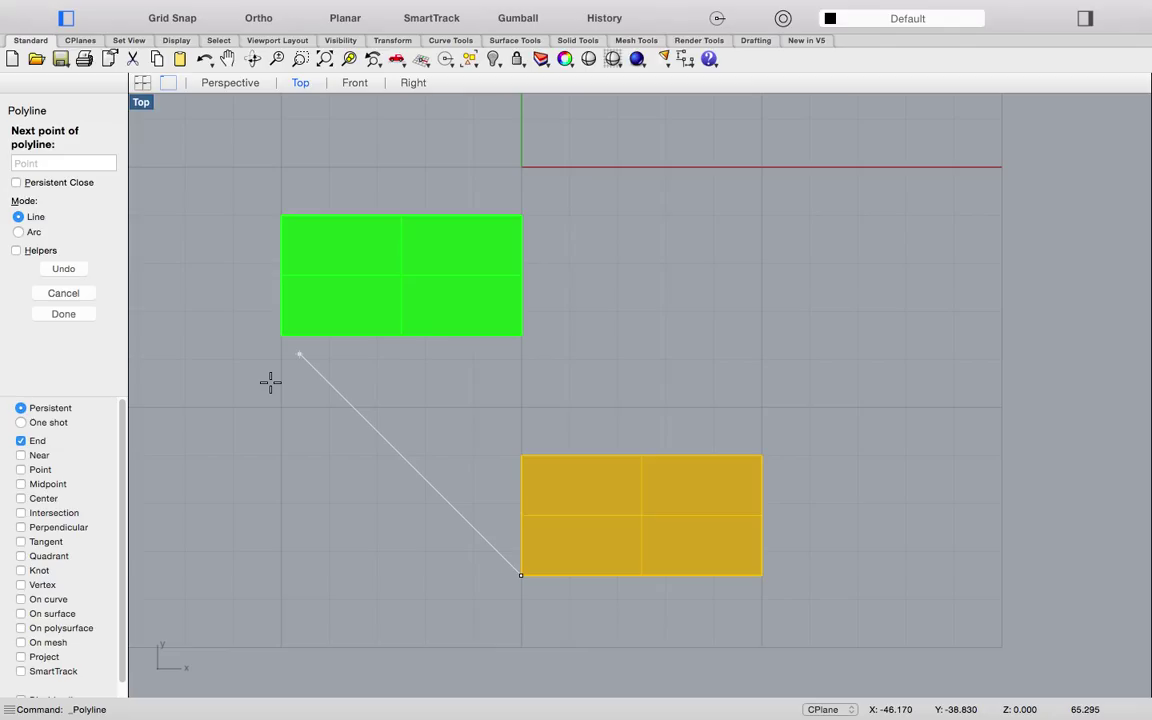
scroll(275, 365, down, 3)
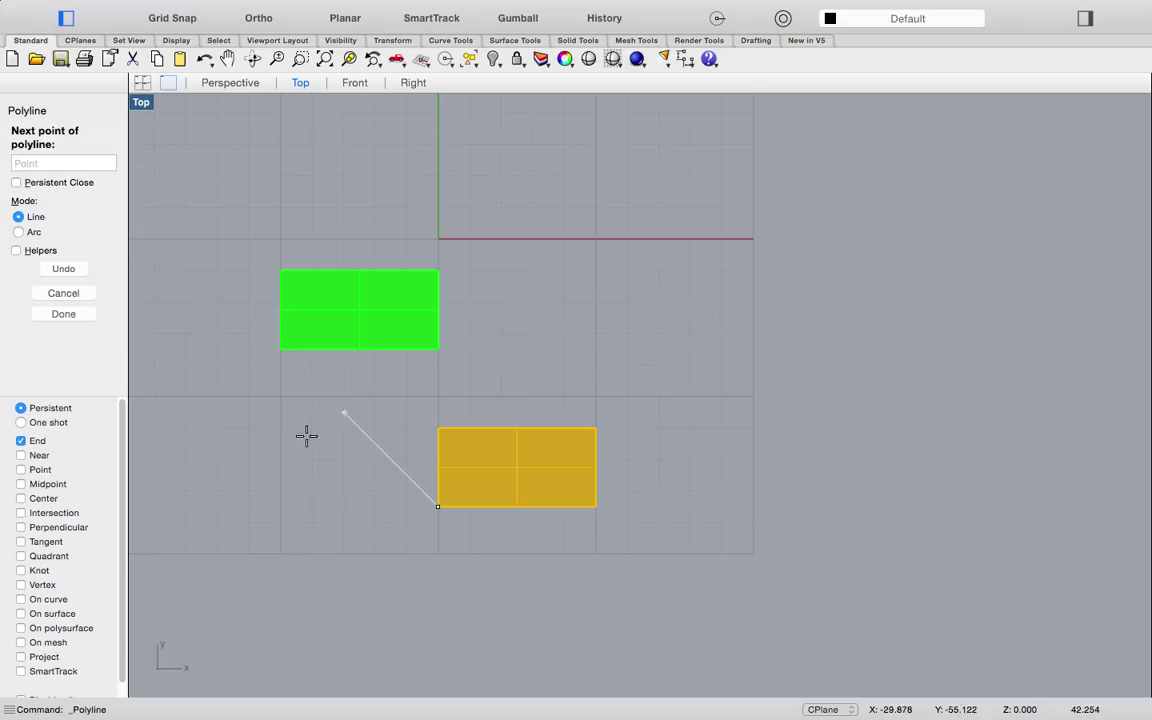
text(100)
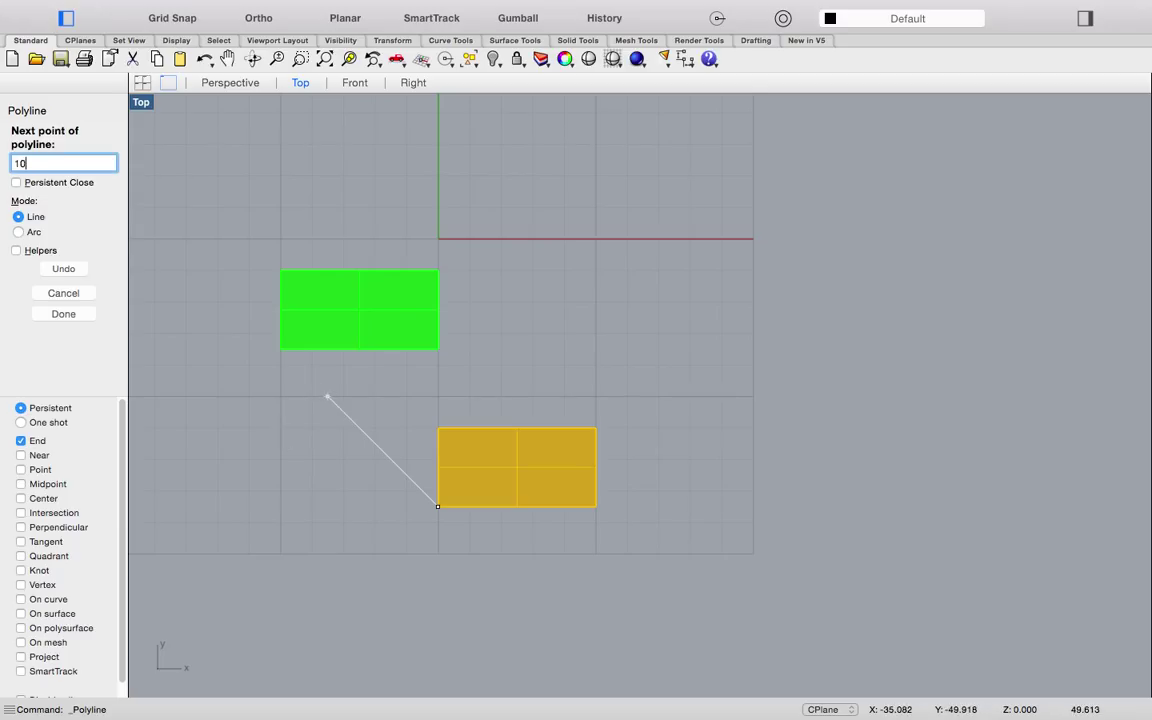
key(Return)
click(327, 397)
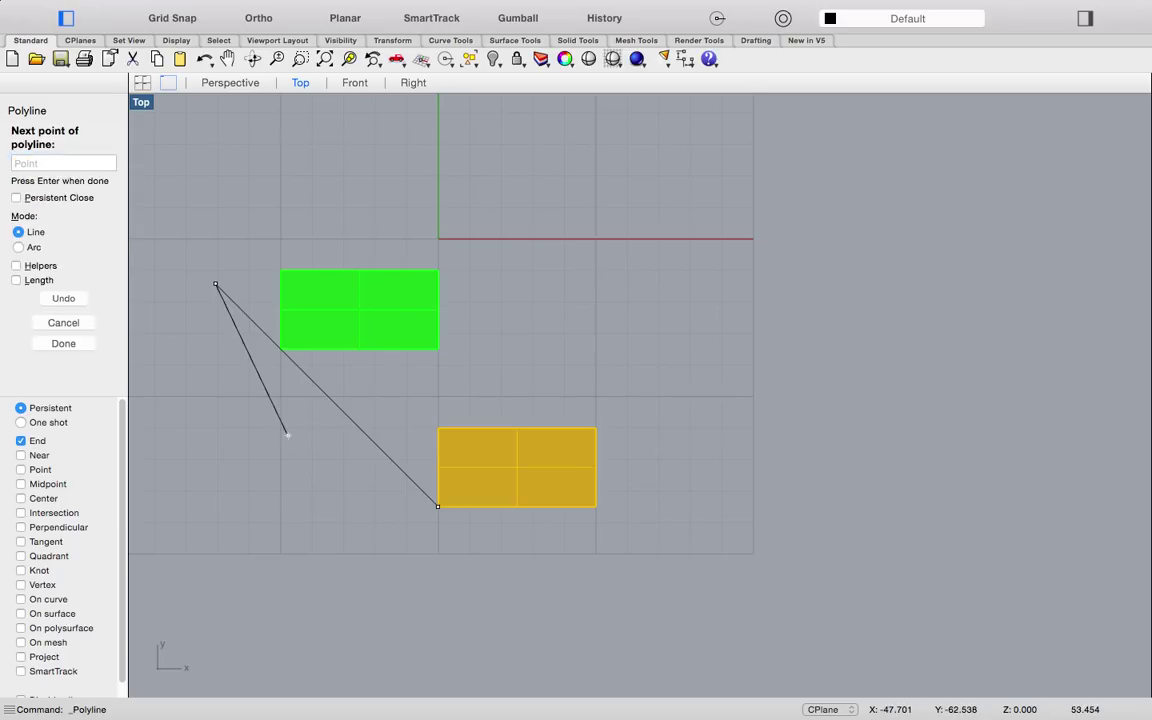
key(Return)
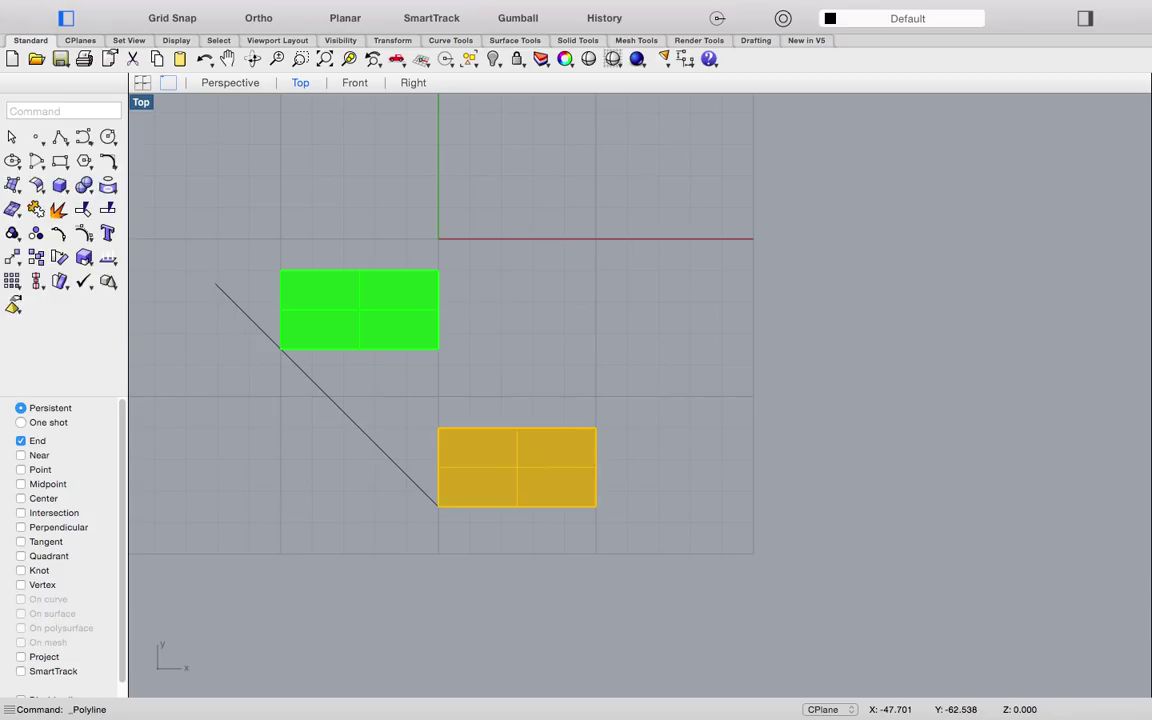
- Start a second polyline at the yellow corner, then abandon it unfinished
scroll(465, 406, down, 2)
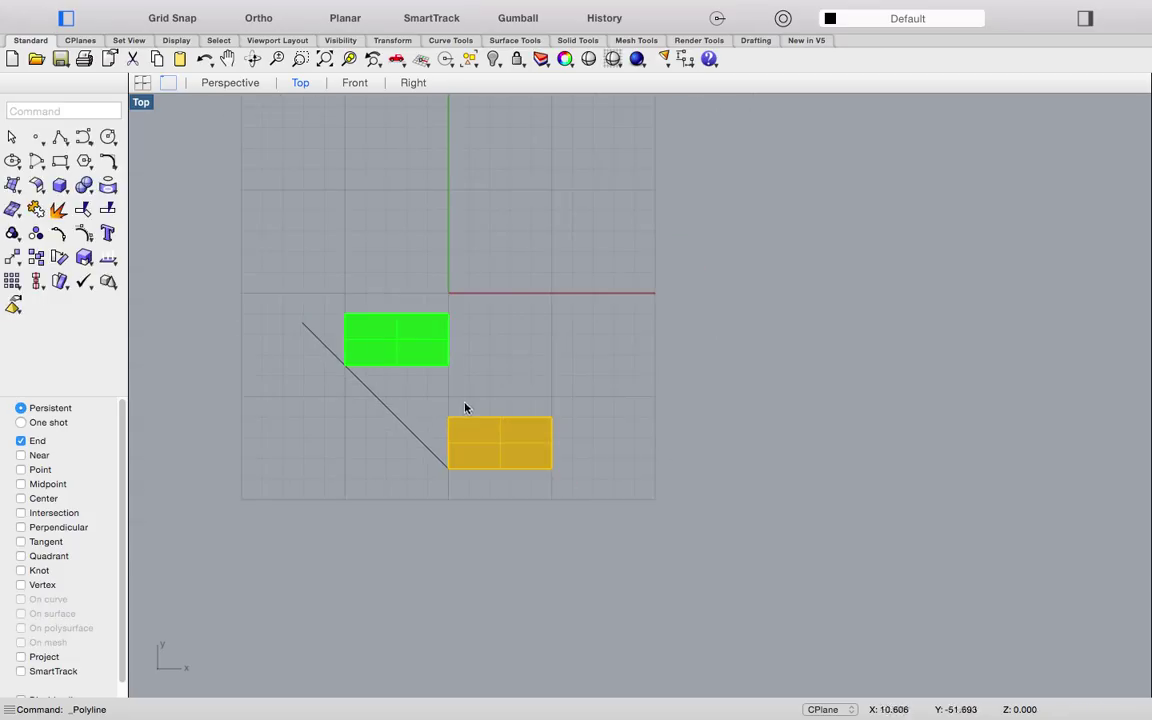
scroll(375, 401, up, 1)
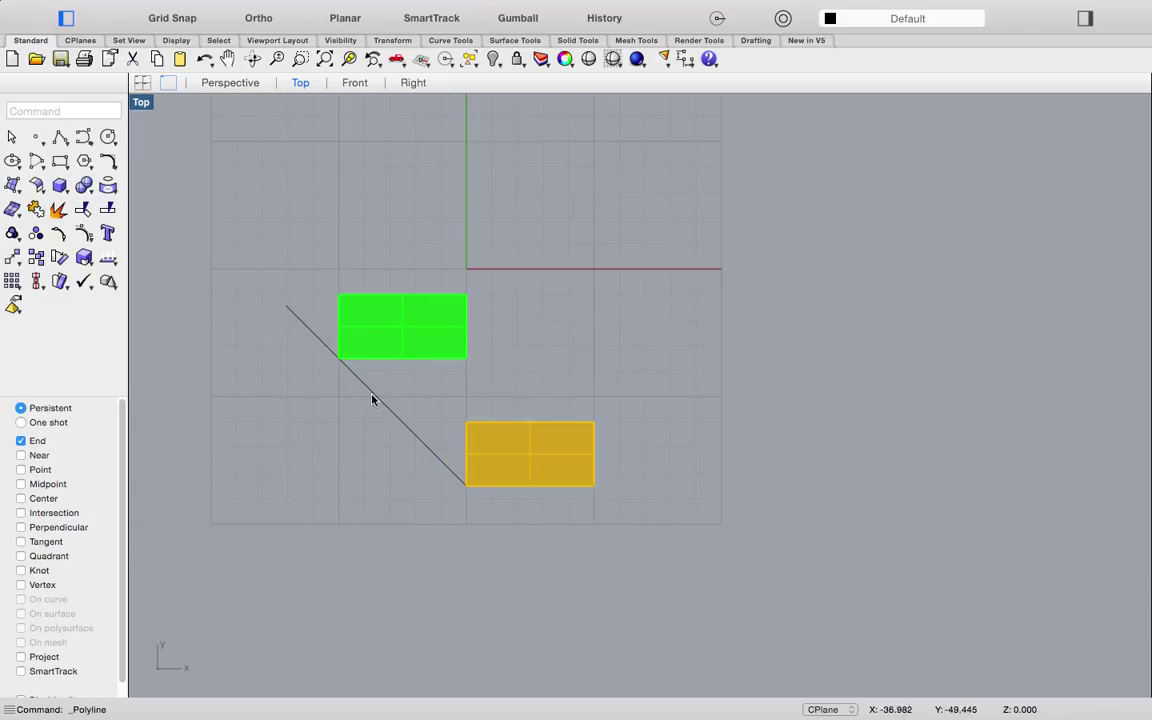
click(60, 140)
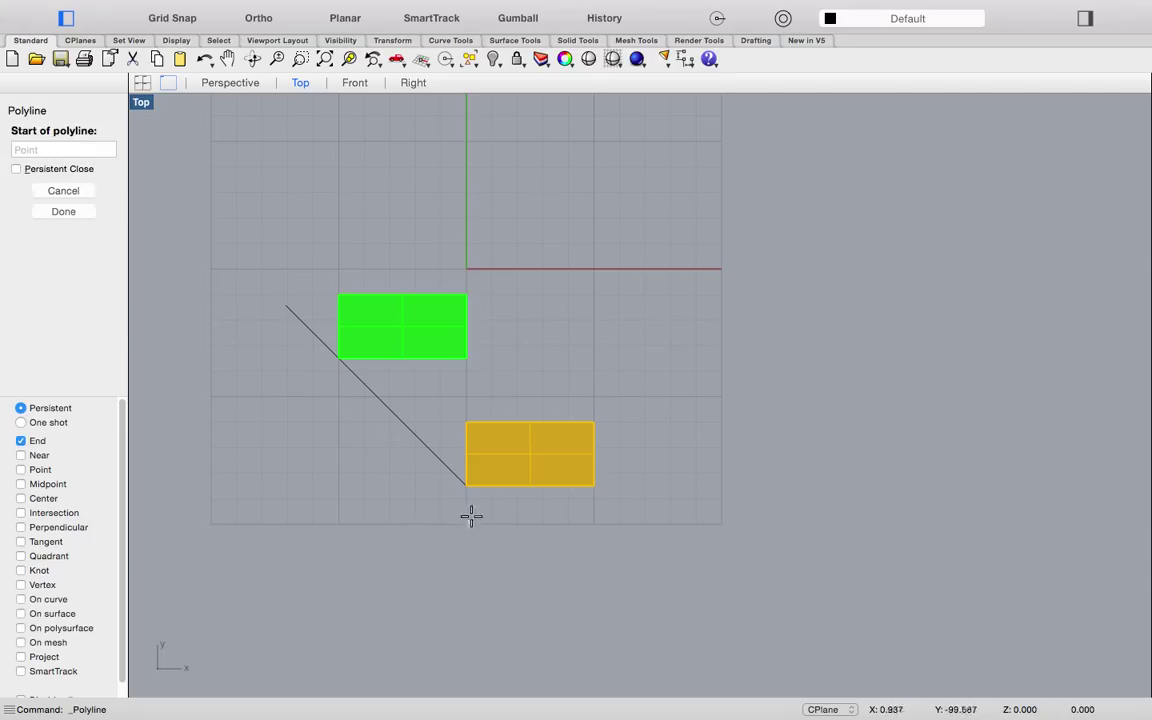
click(465, 485)
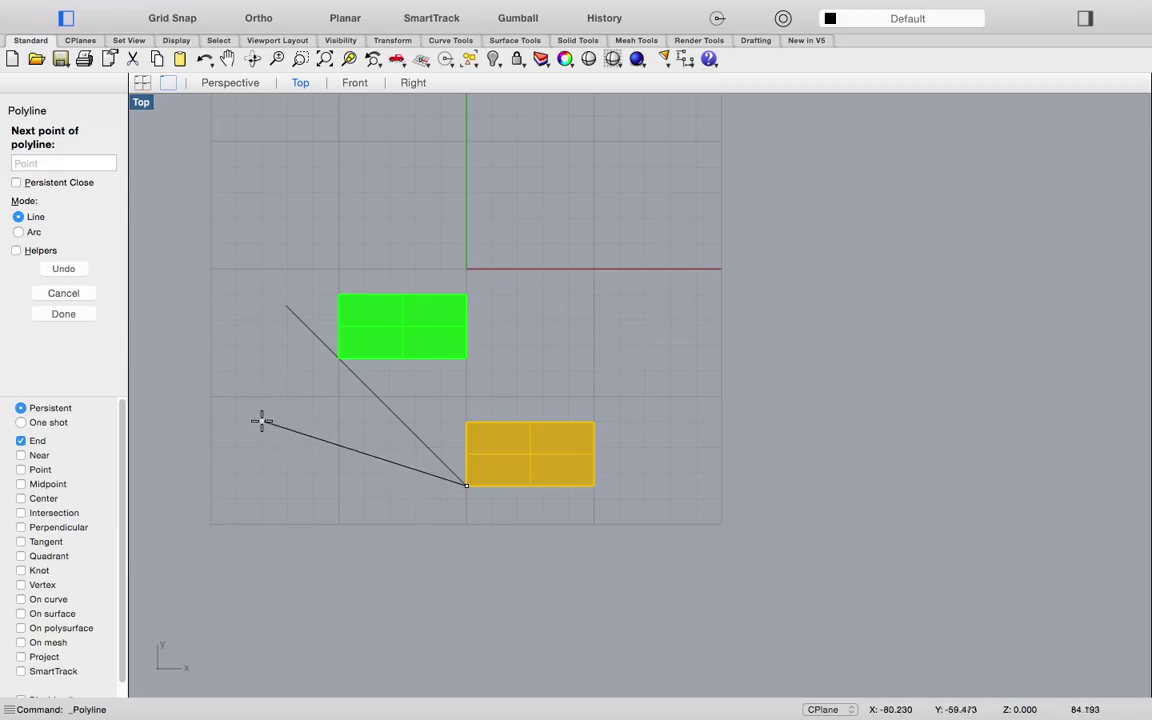
scroll(253, 430, up, 3)
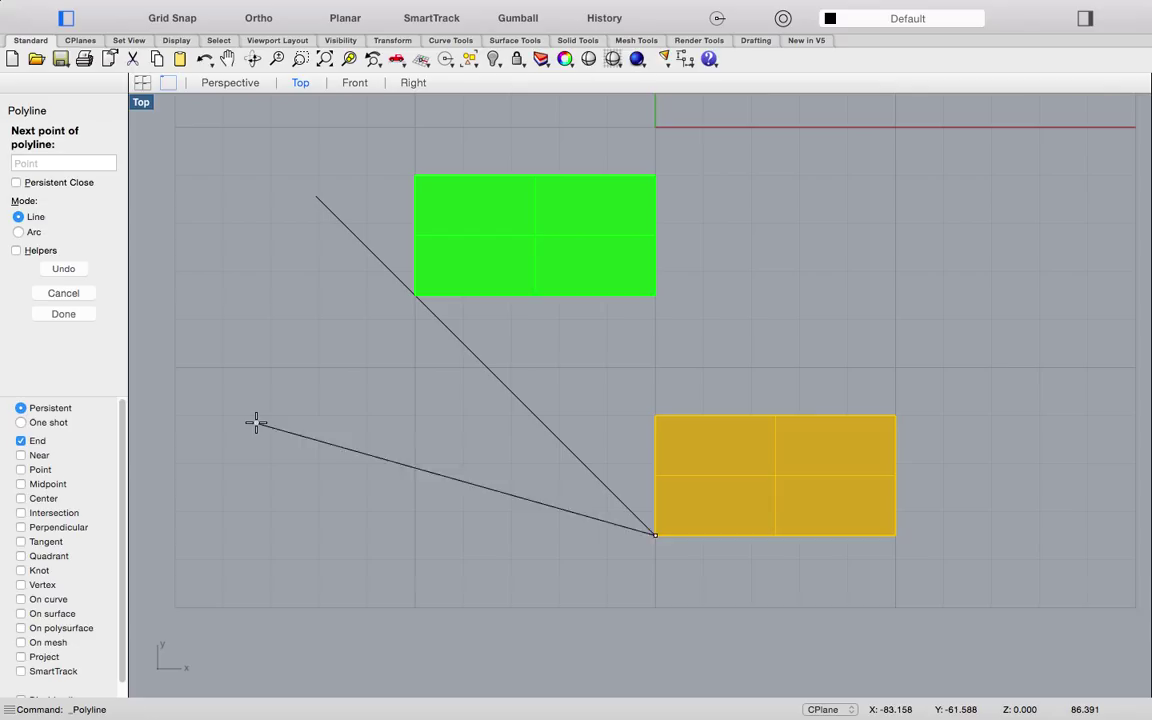
click(256, 423)
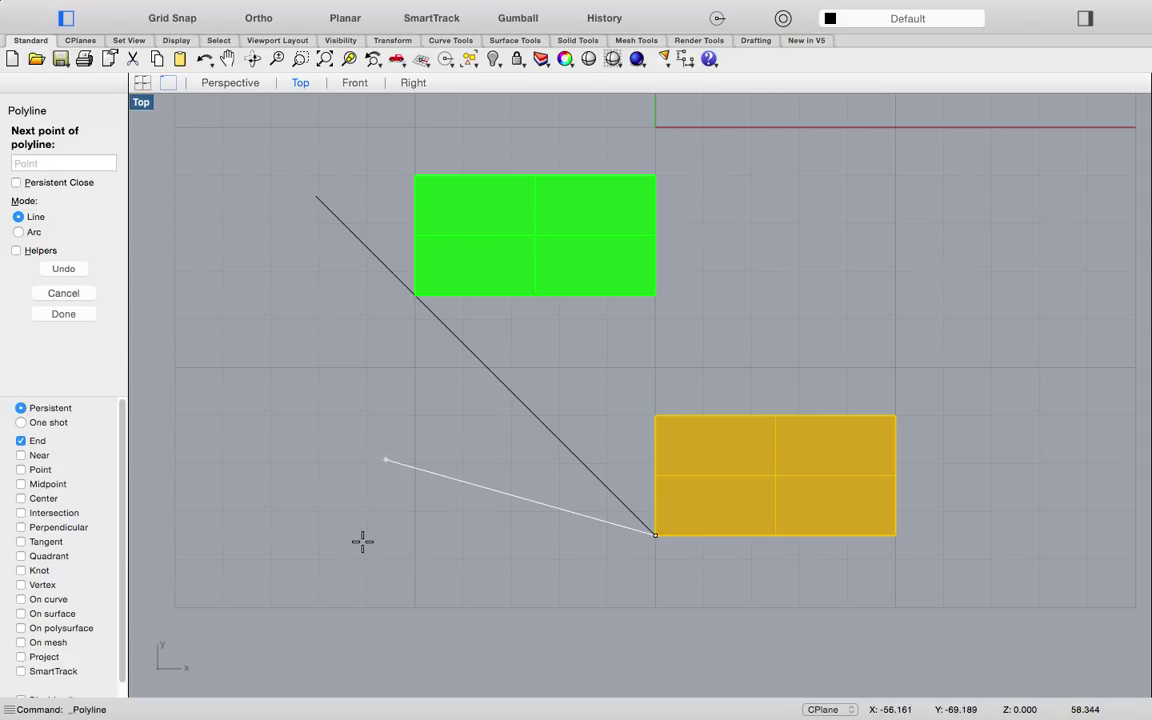
key(Return)
- Select the diagonal polyline and delete it
click(535, 419)
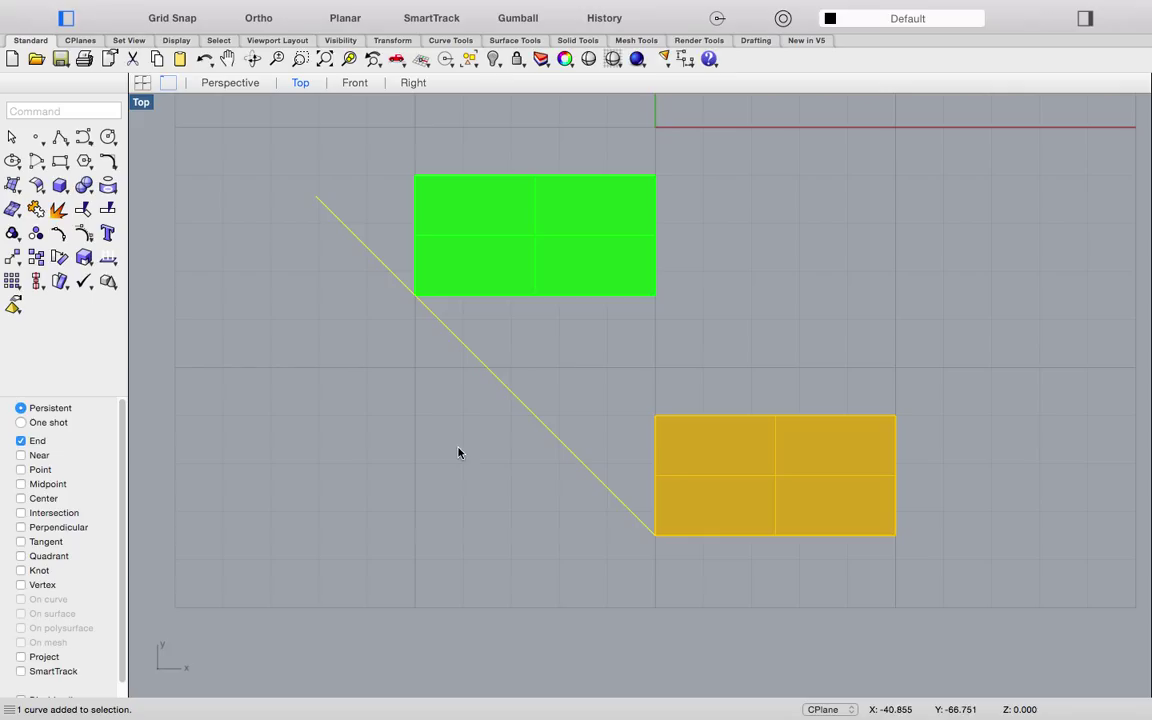
key(Delete)
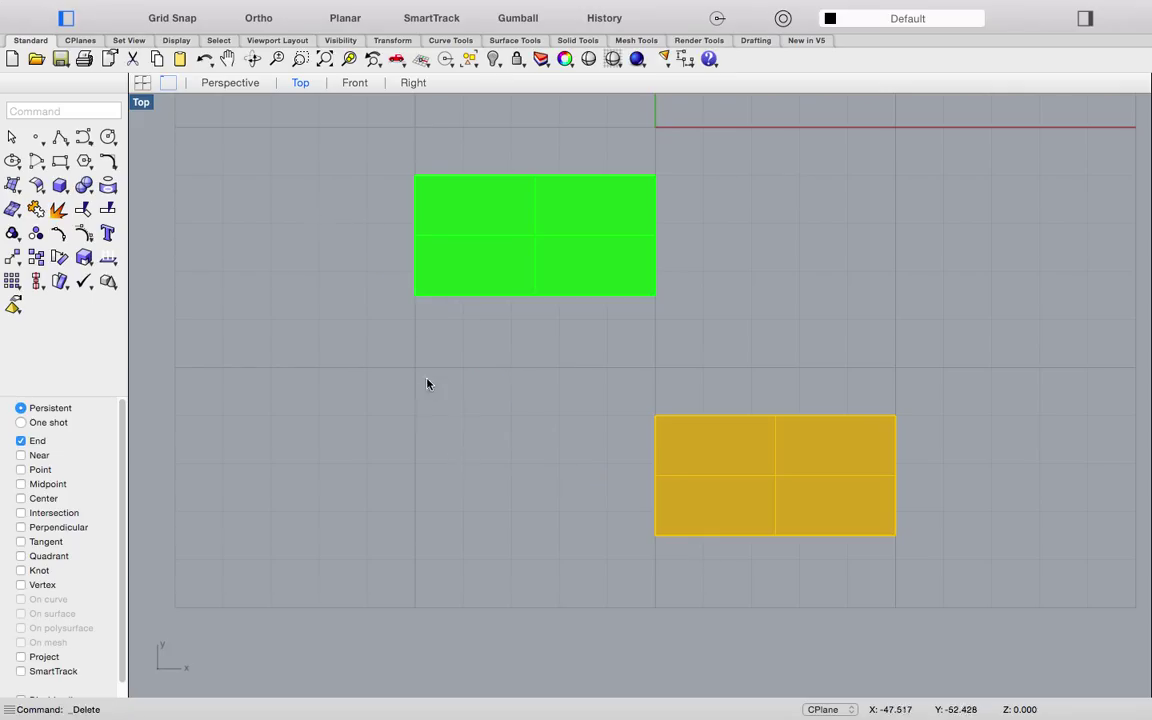
scroll(461, 427, down, 5)
scroll(461, 427, up, 6)
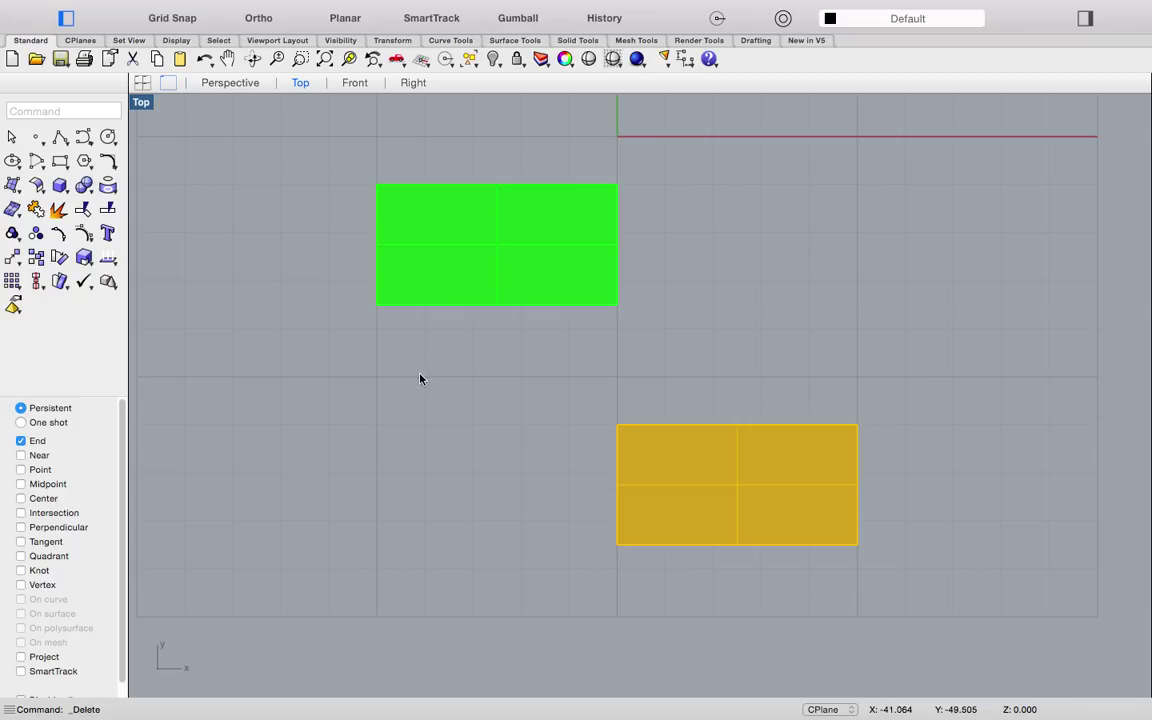
- Enable SmartTrack from the top status bar
click(432, 19)
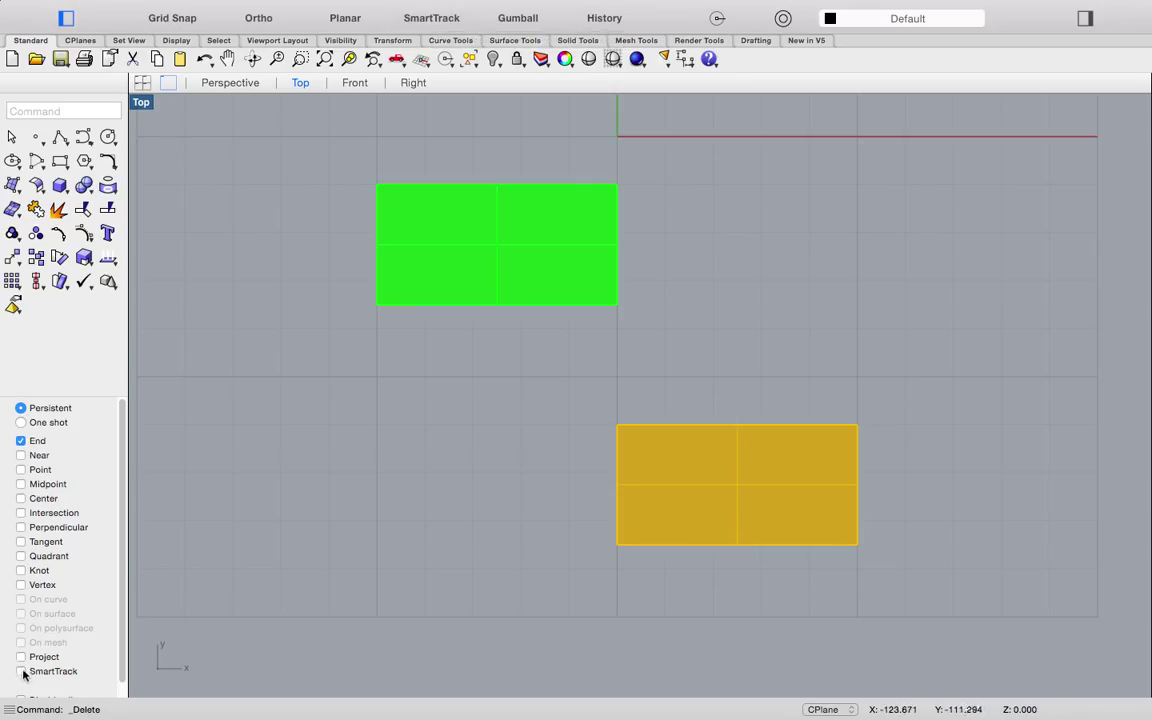
click(427, 19)
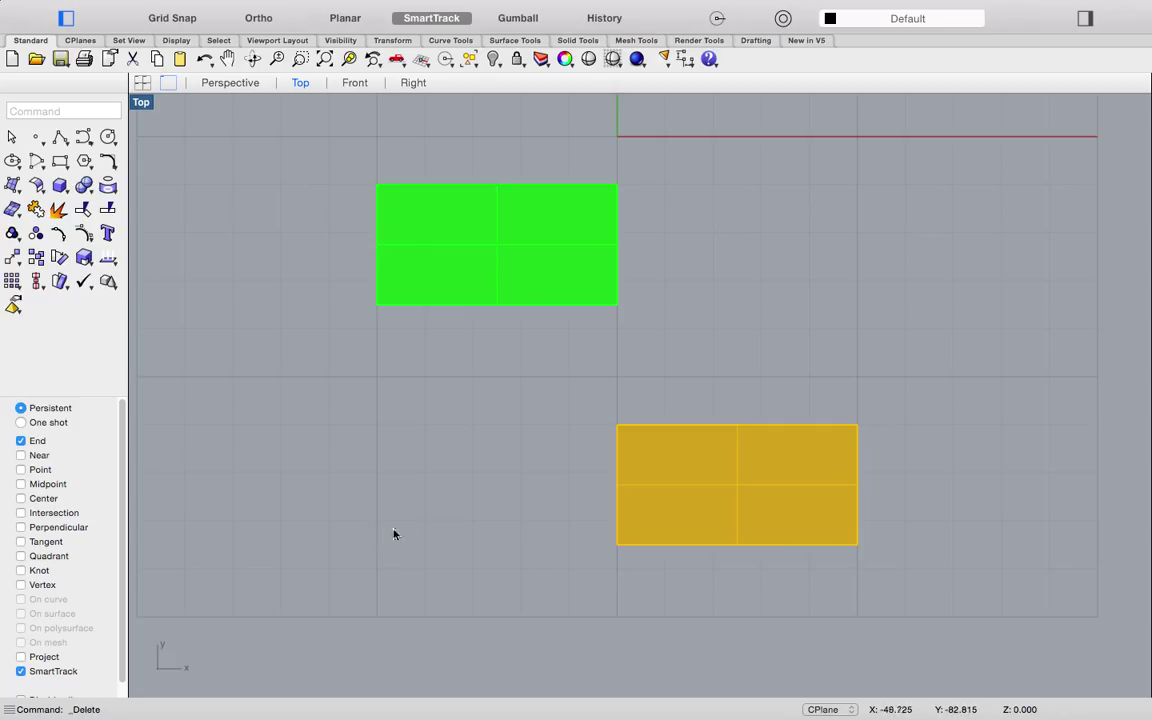
- Place a SmartTrack point aligned with green's left edge and yellow's bottom edge, then select it
click(37, 139)
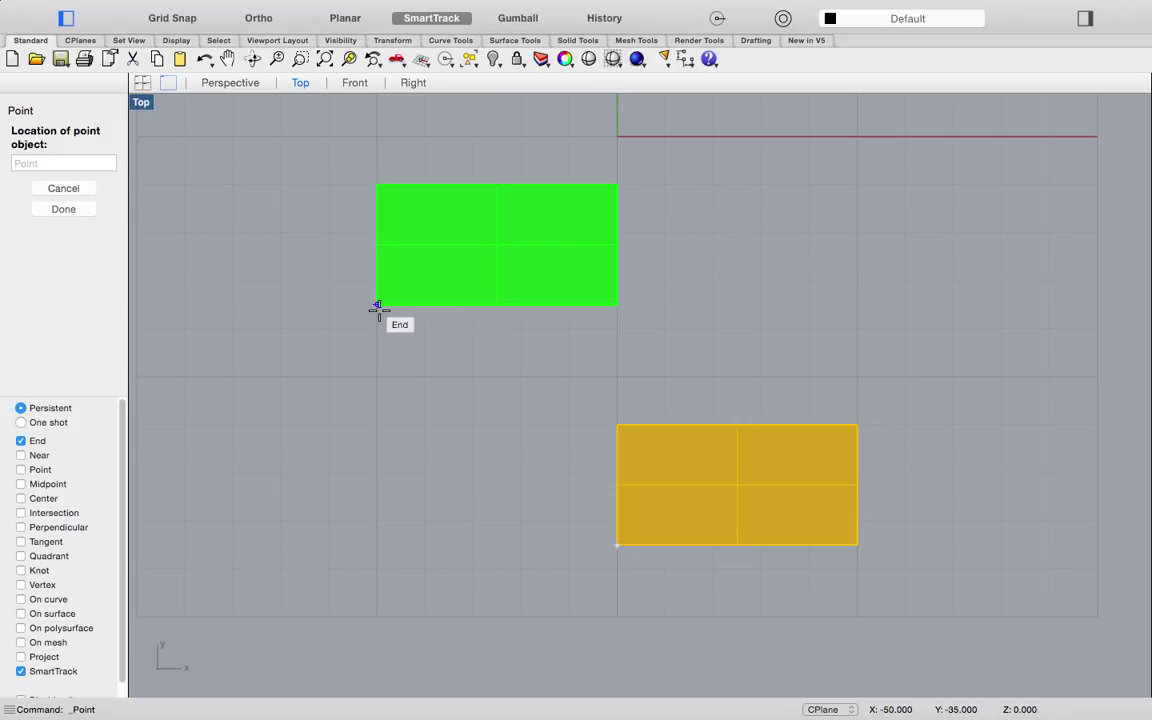
click(378, 309)
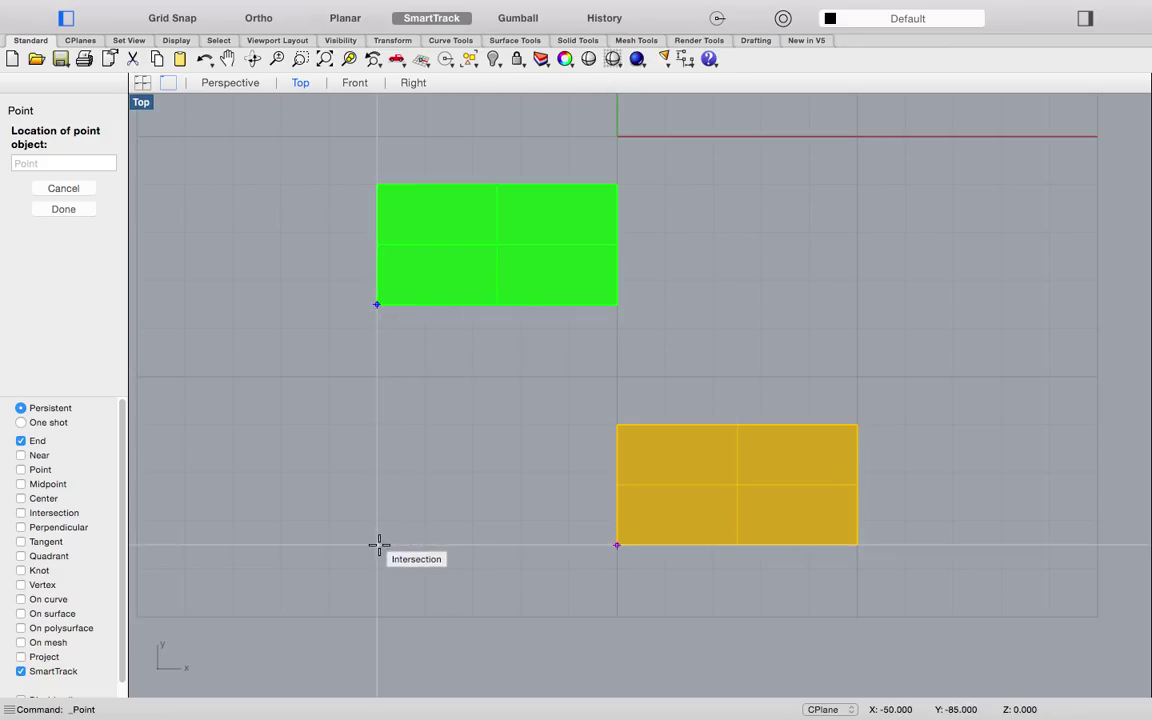
click(379, 545)
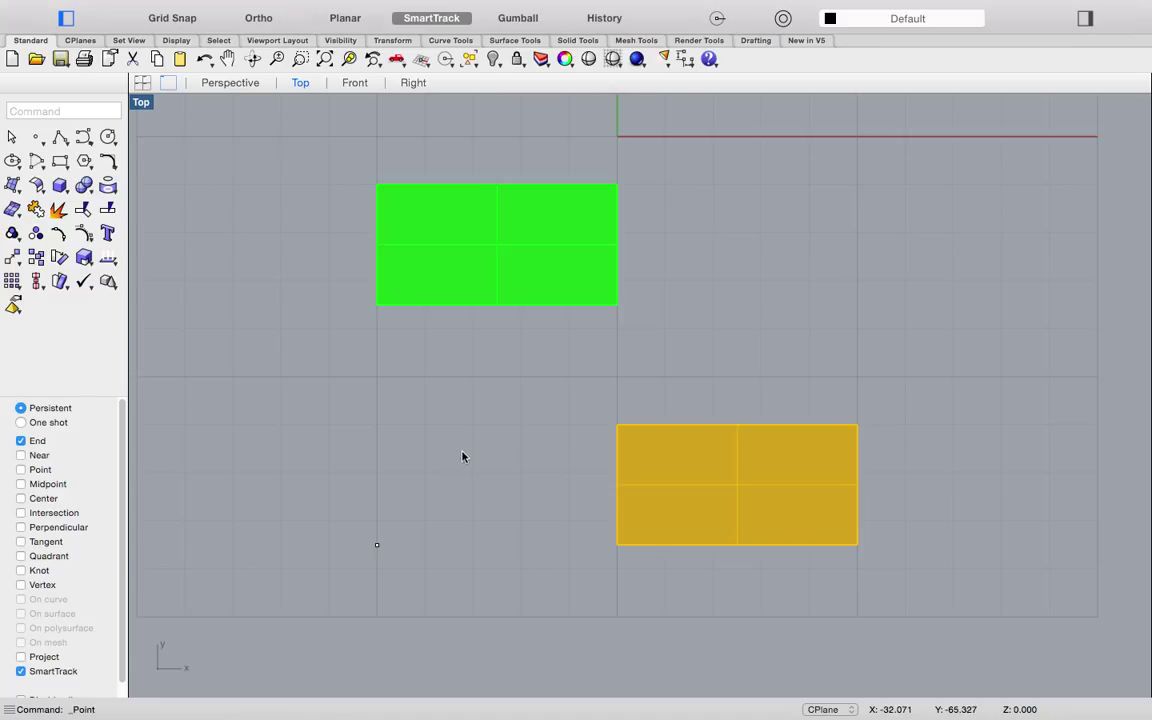
drag(436, 585, 355, 512)
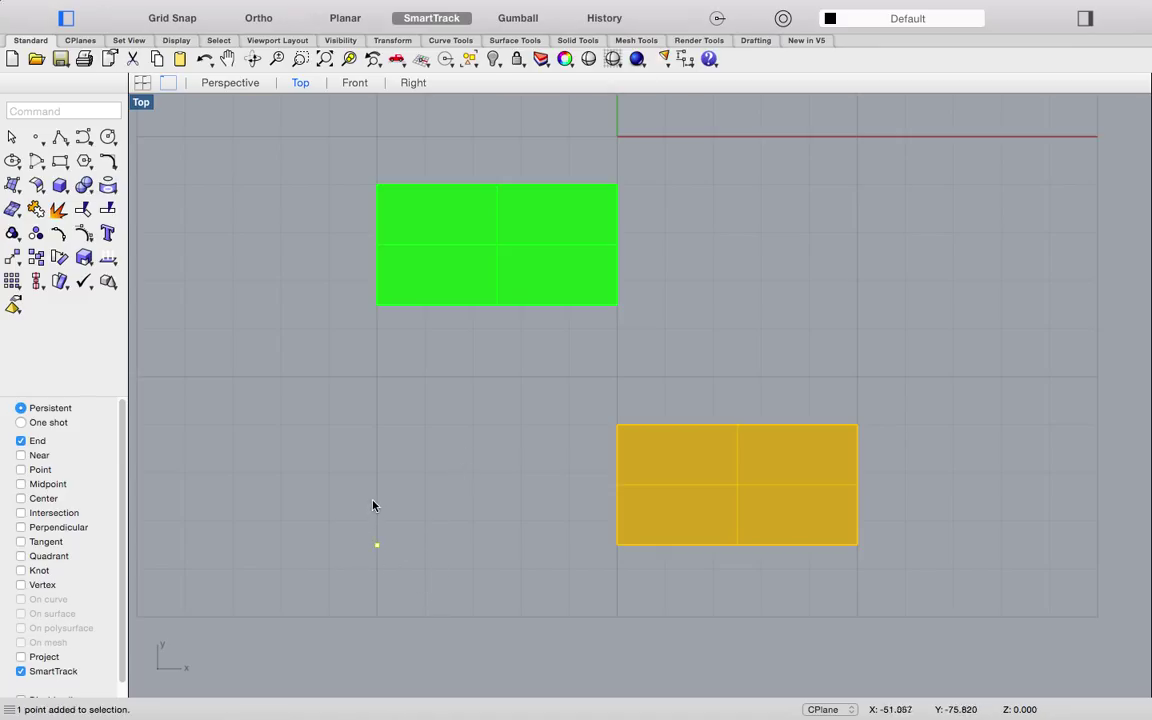
- Delete the point, hide Layer 01 in the Layers panel, and restore the four-viewport layout
key(Delete)
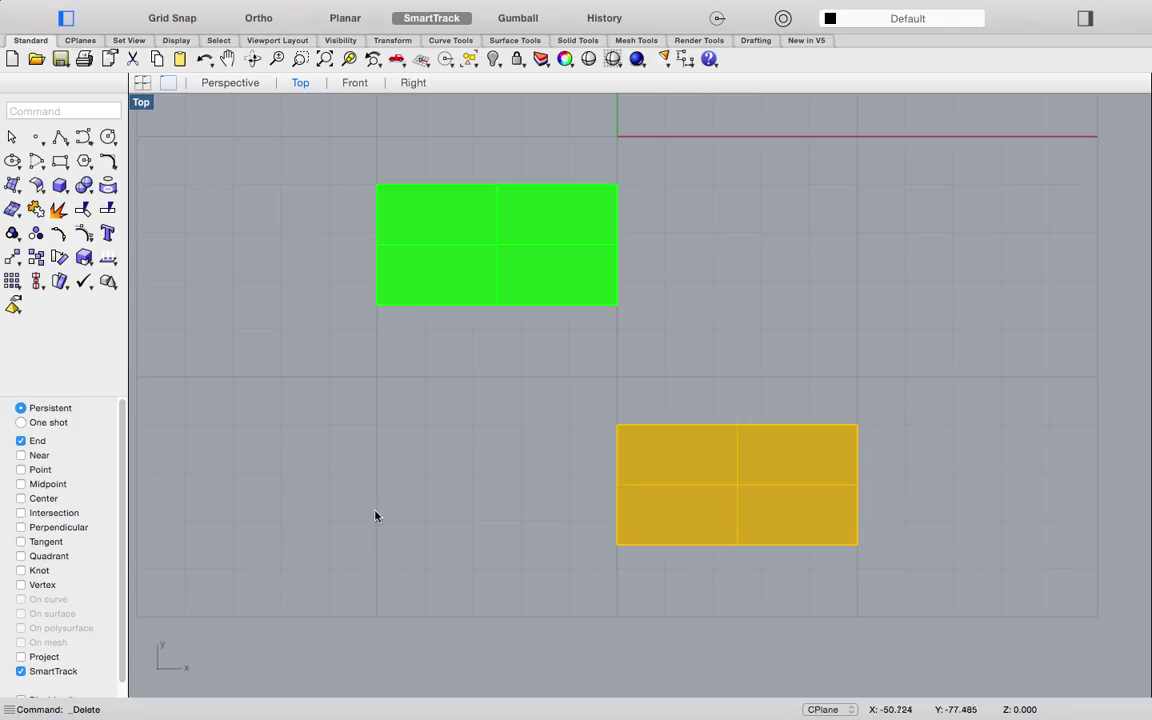
click(1086, 20)
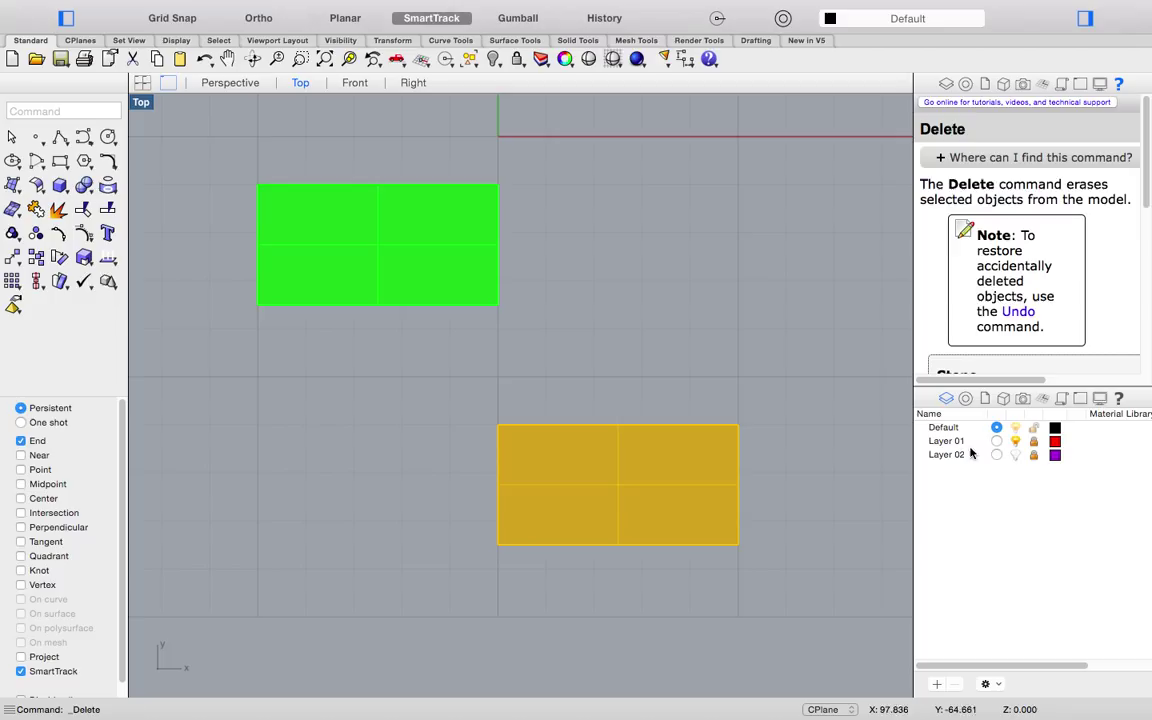
click(1015, 441)
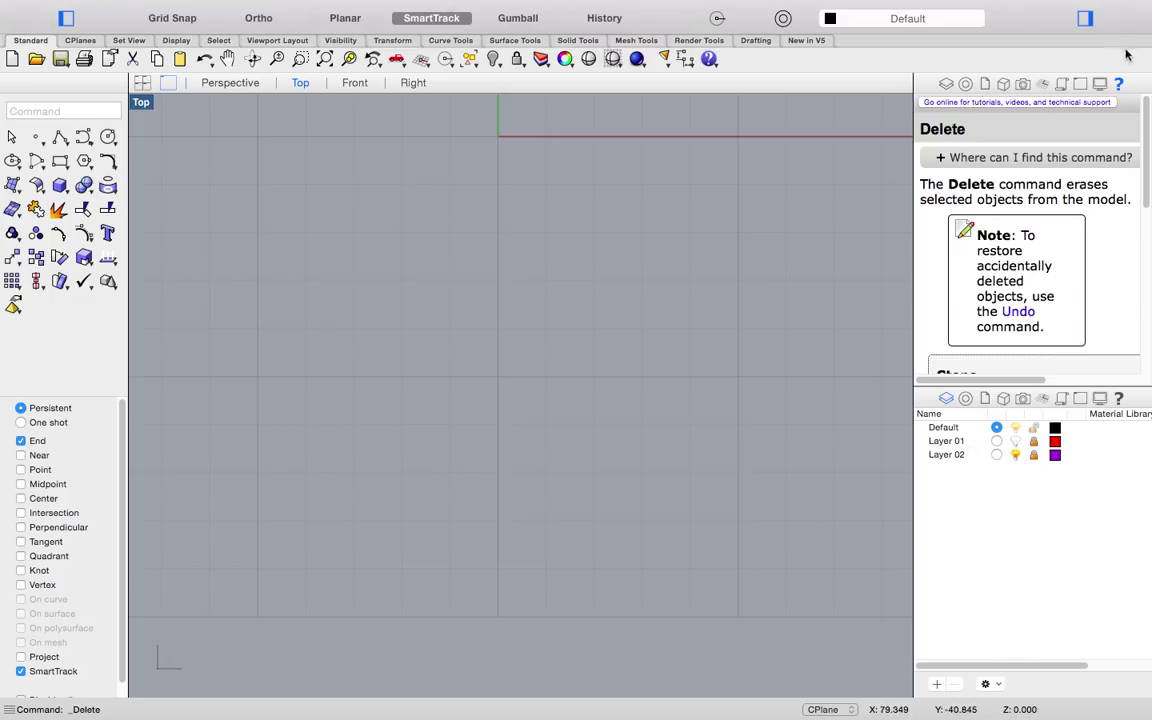
click(1086, 19)
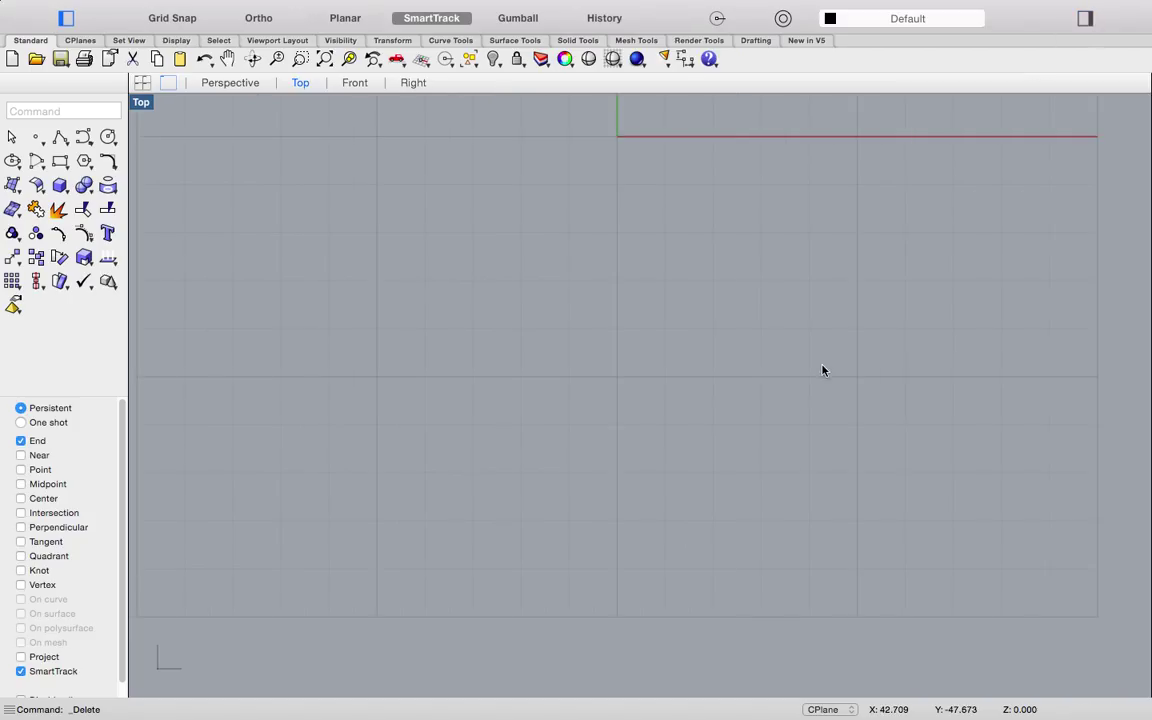
double_click(141, 103)
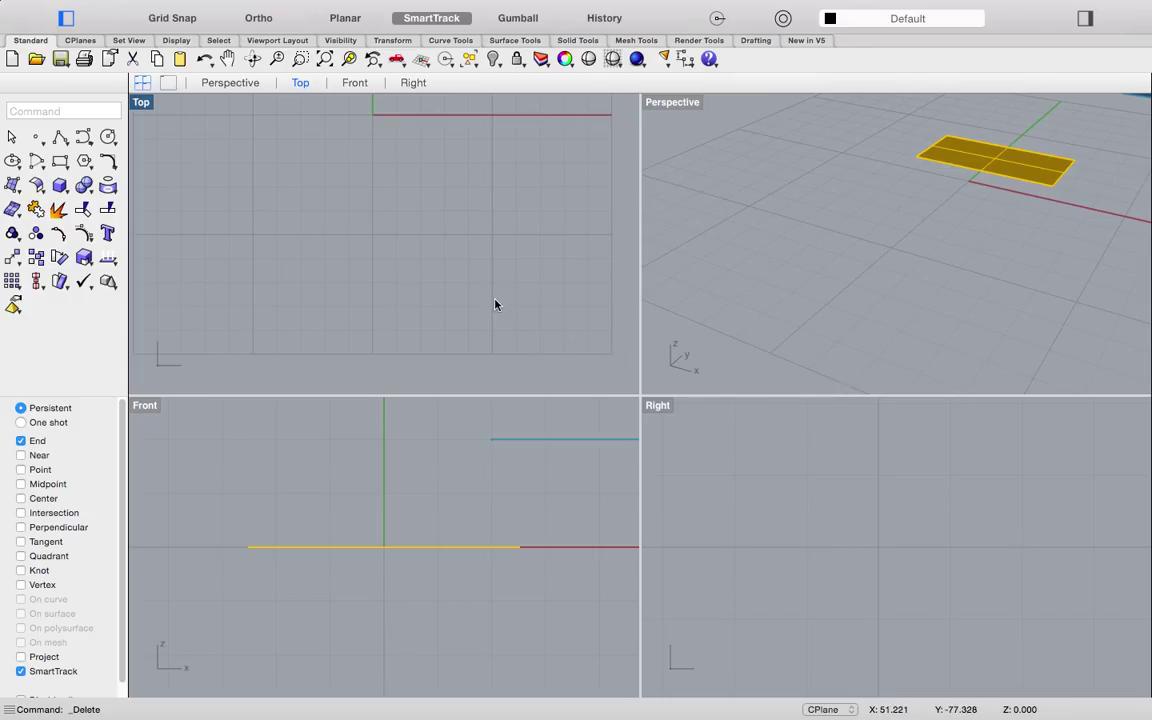
- Zoom extents in all viewports with ZEA and set the Perspective view to Shaded
text(zea)
key(Return)
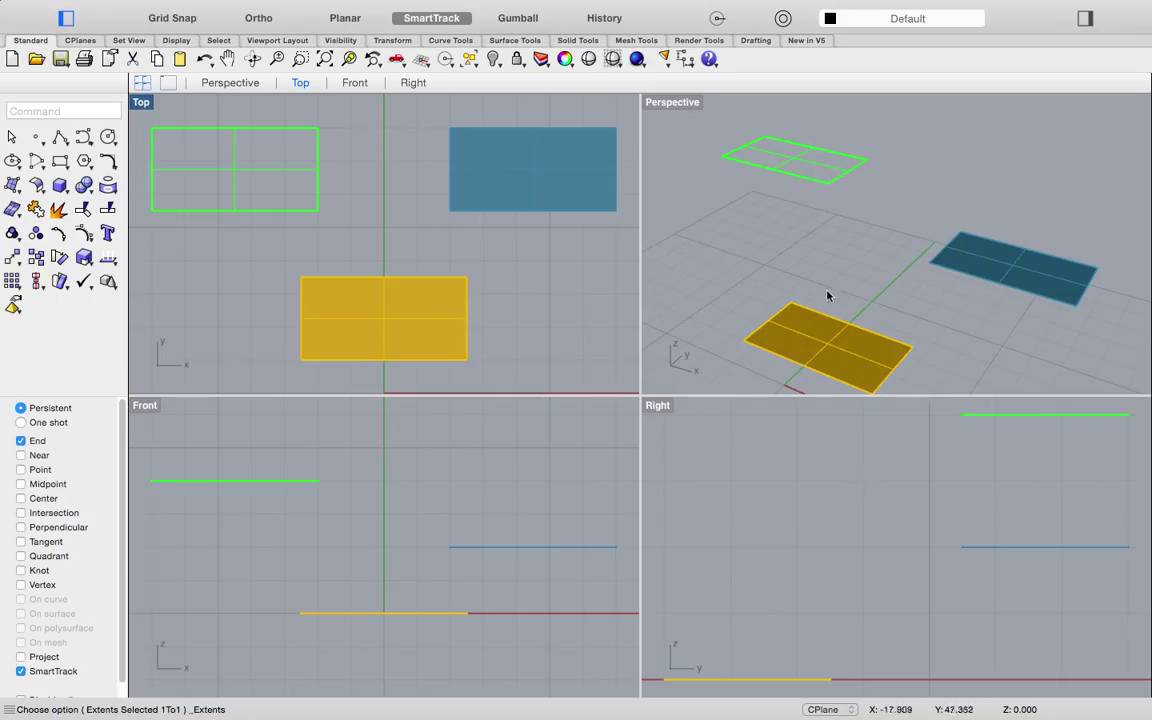
mouse_move(828, 293)
right_down()
mouse_move(841, 267)
mouse_move(785, 213)
right_up()
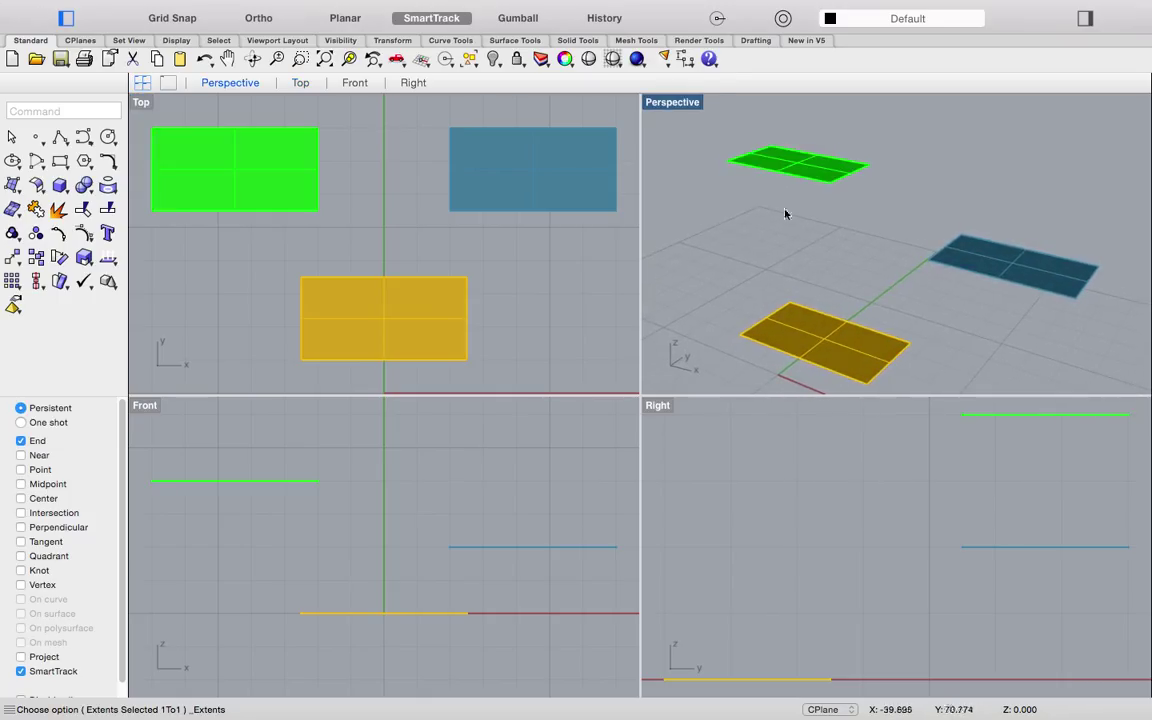
click(685, 103)
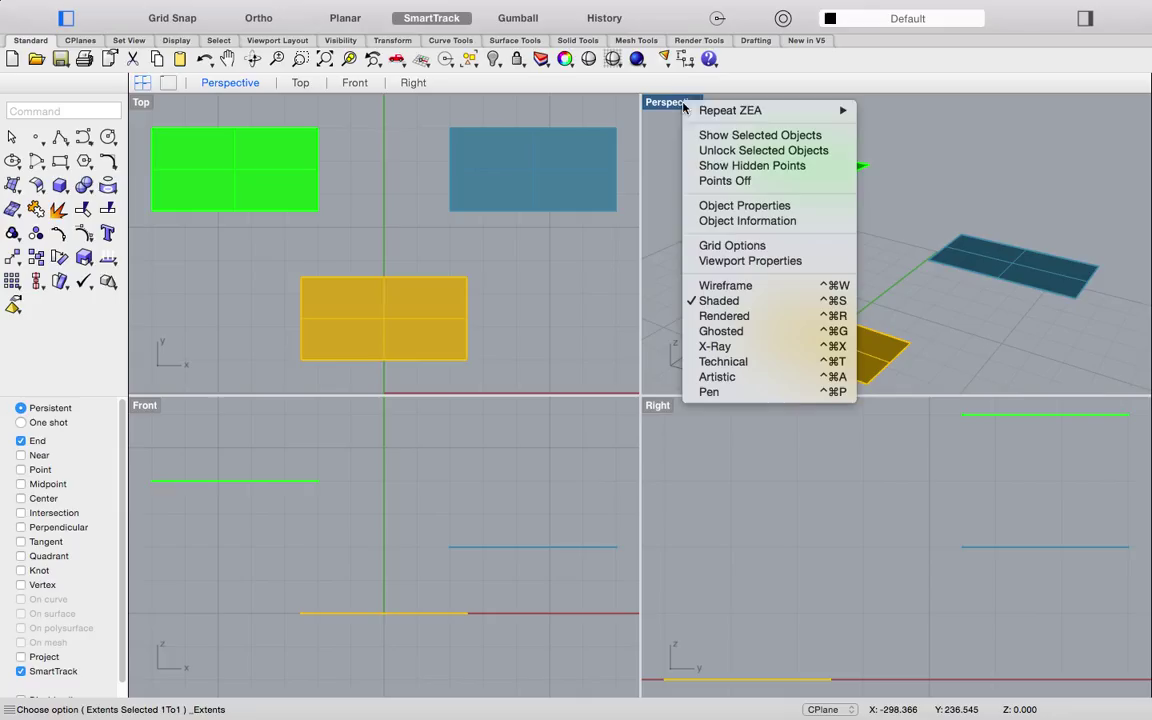
click(722, 300)
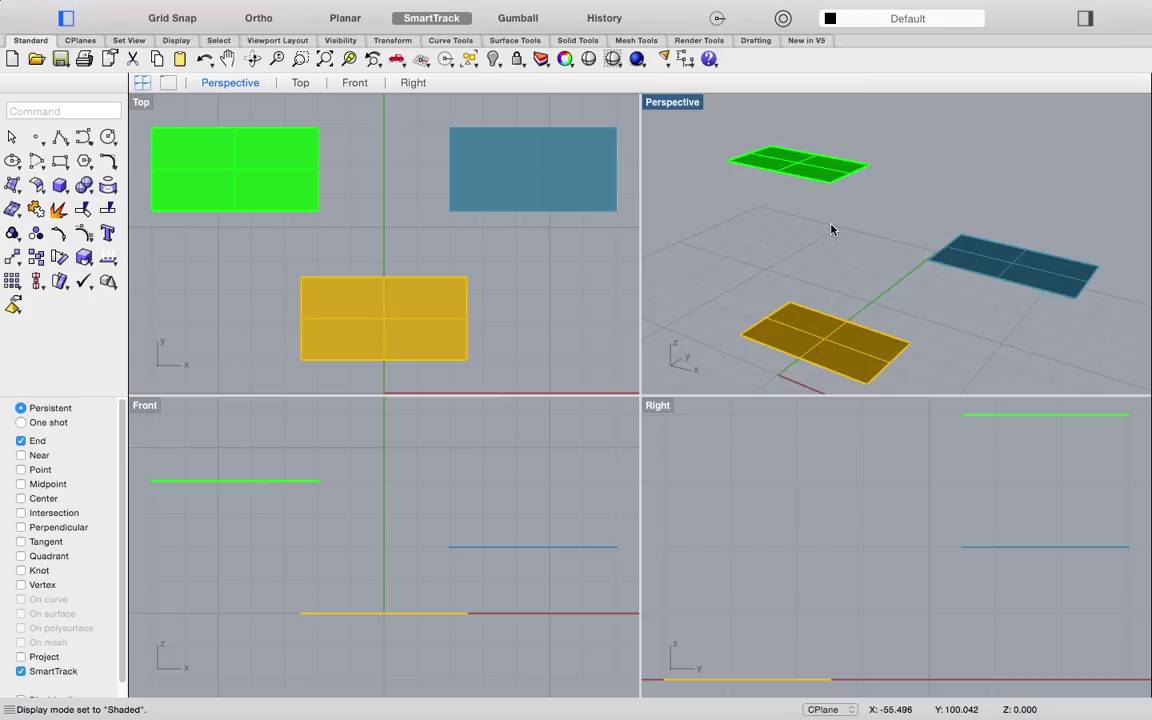
right_drag(830, 229, 838, 293)
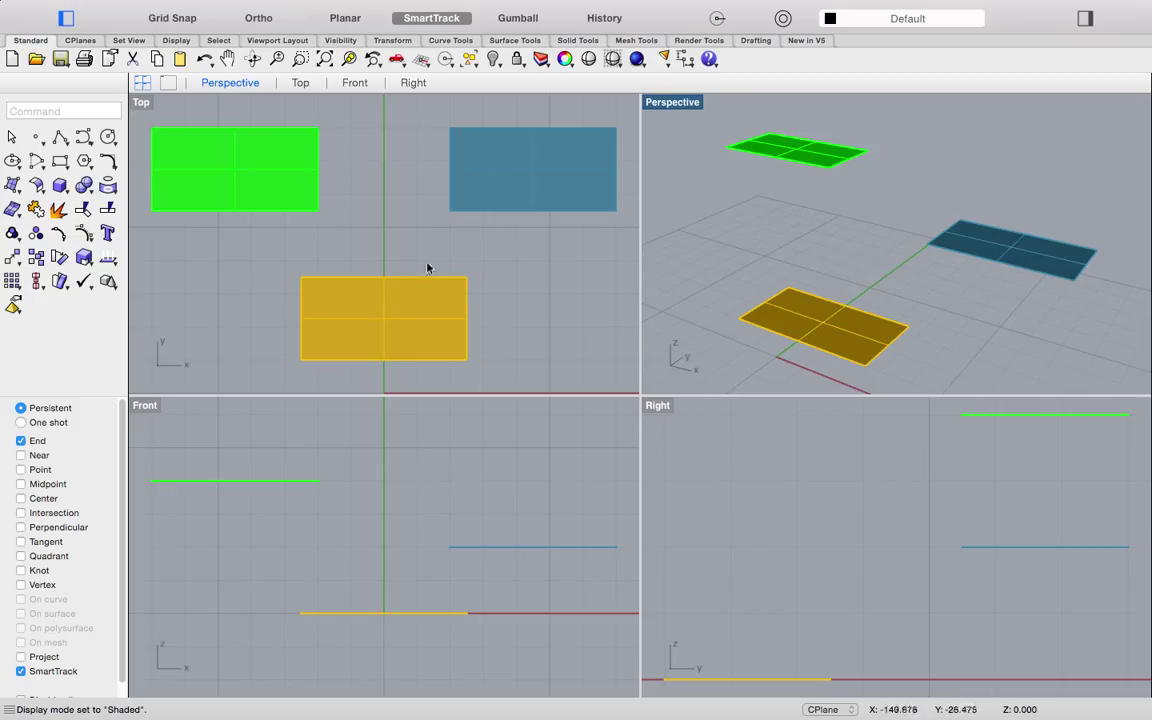
scroll(380, 247, down, 2)
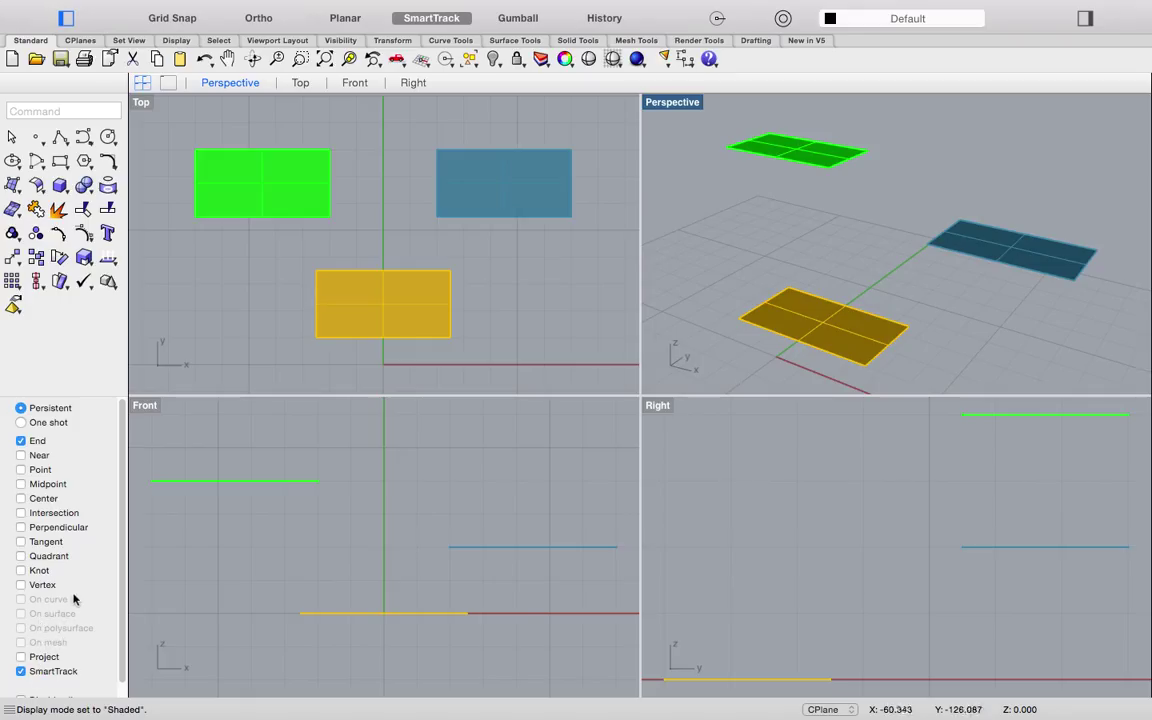
- Turn off SmartTrack and start a polyline through the green and yellow surfaces' corners
click(60, 136)
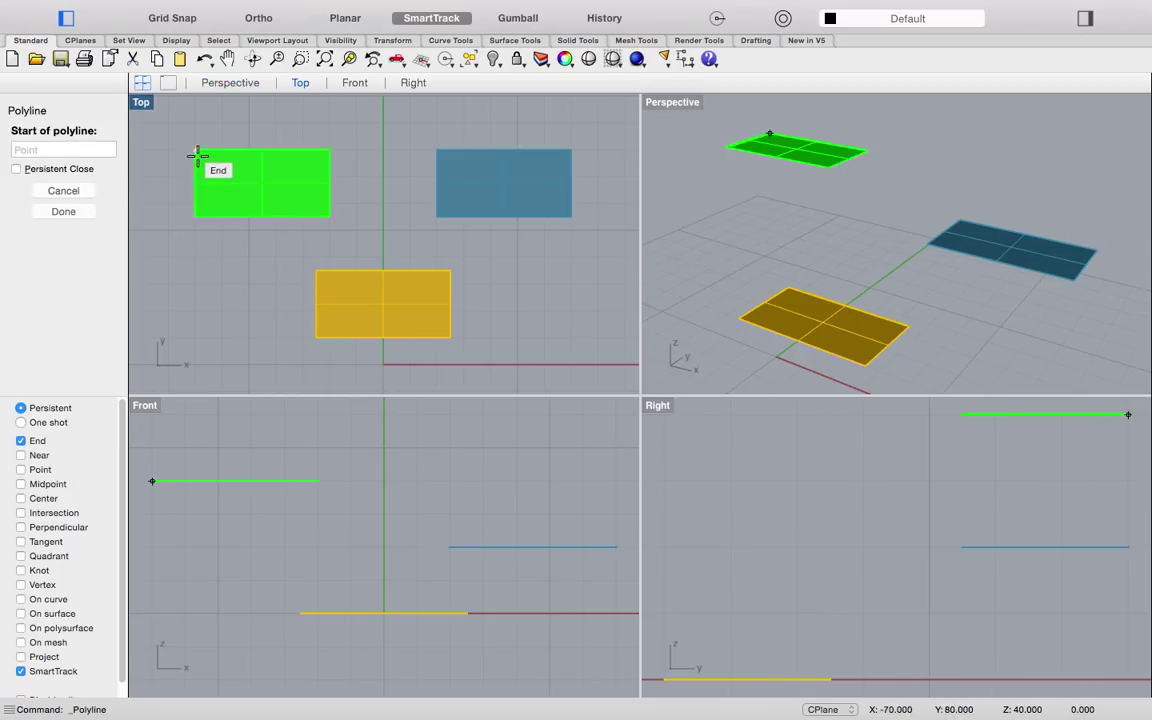
click(21, 671)
click(197, 151)
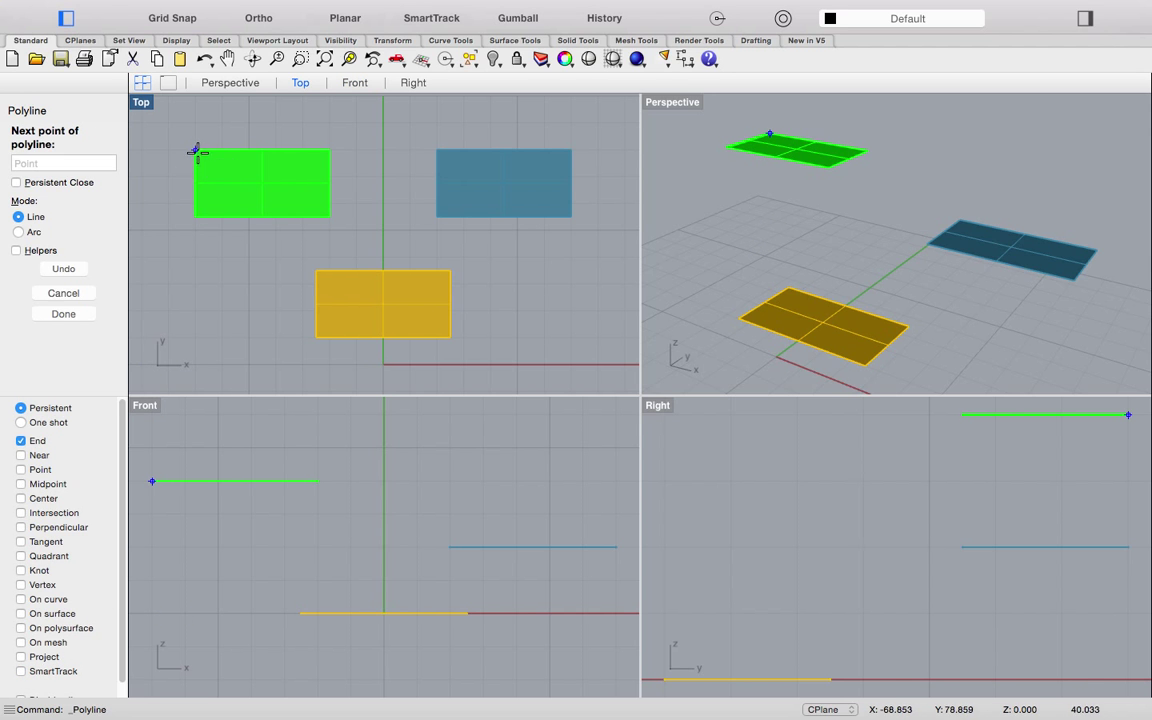
click(195, 216)
click(328, 217)
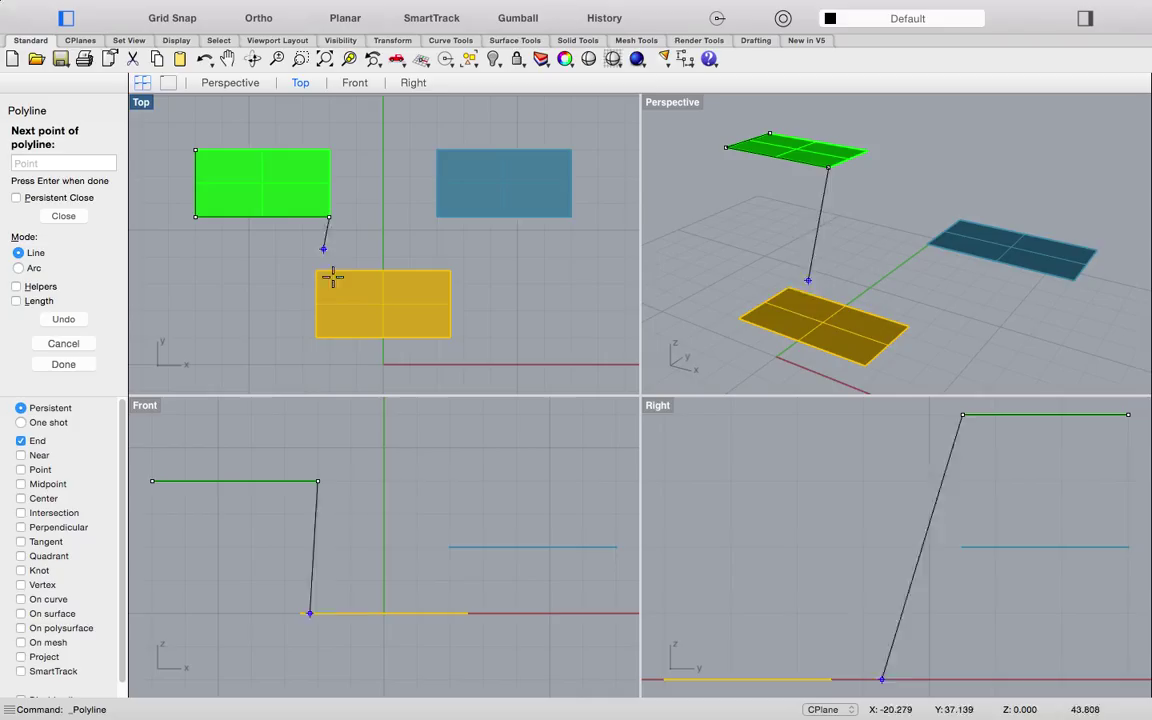
click(316, 271)
click(317, 338)
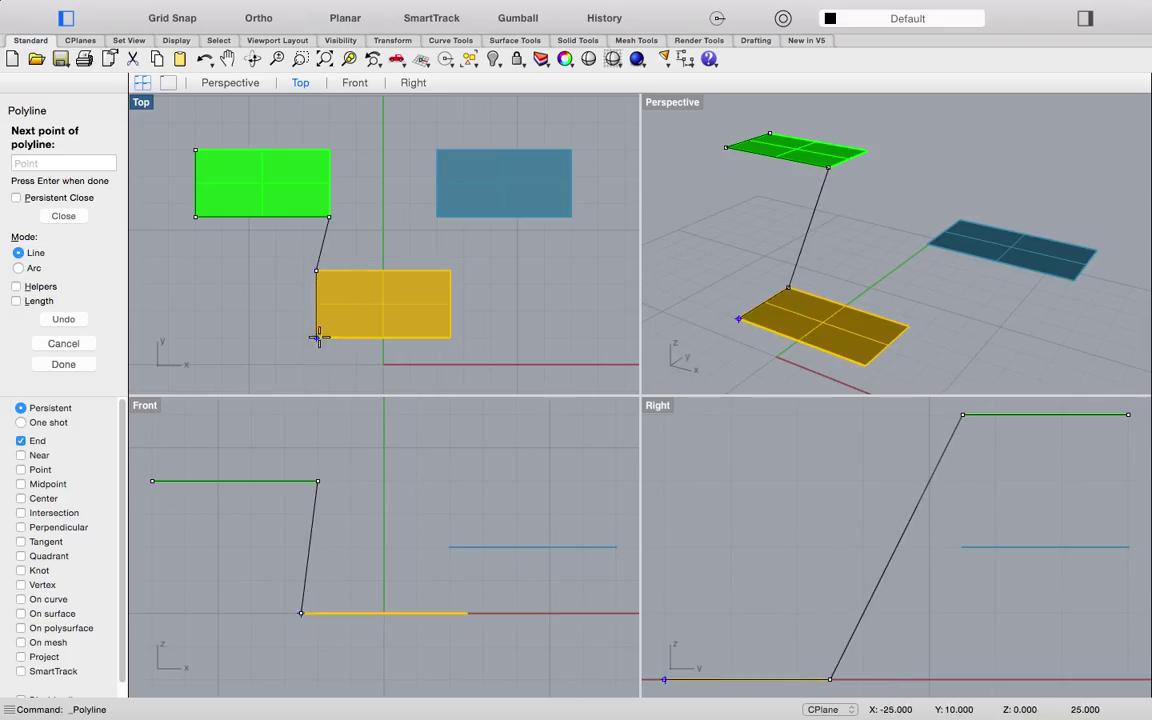
click(450, 337)
- Continue through the blue corners and green's top corners, close the polyline, and select it
click(449, 270)
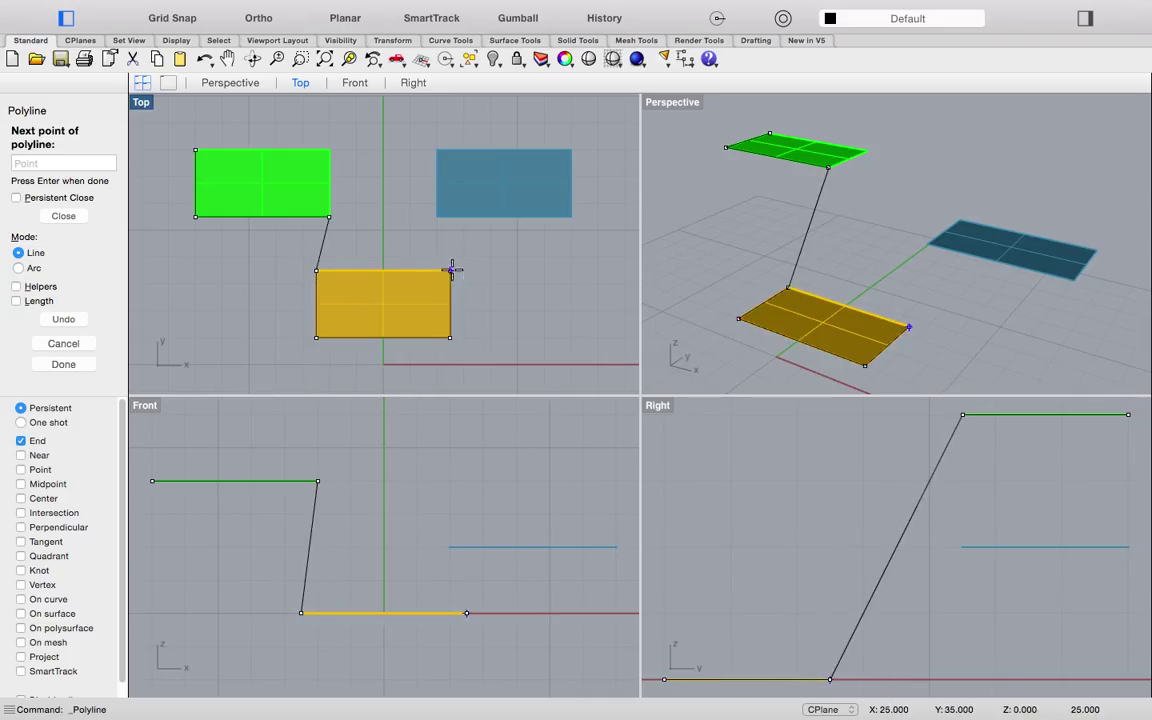
click(437, 217)
click(567, 217)
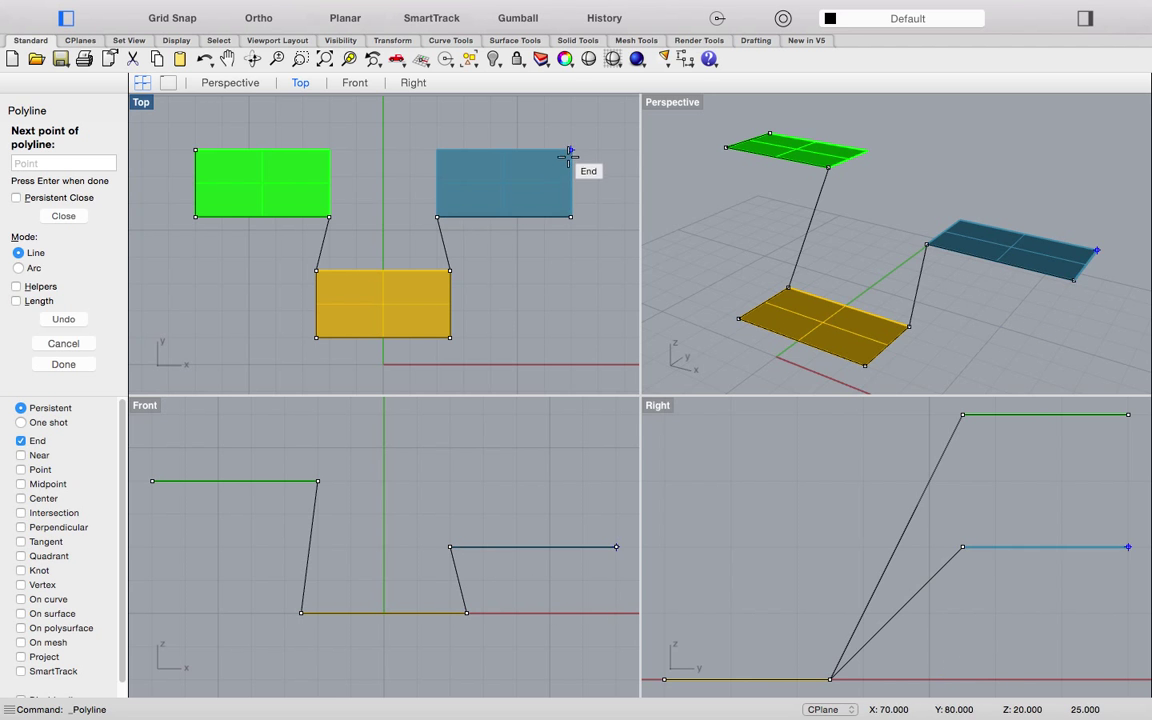
click(571, 150)
click(437, 150)
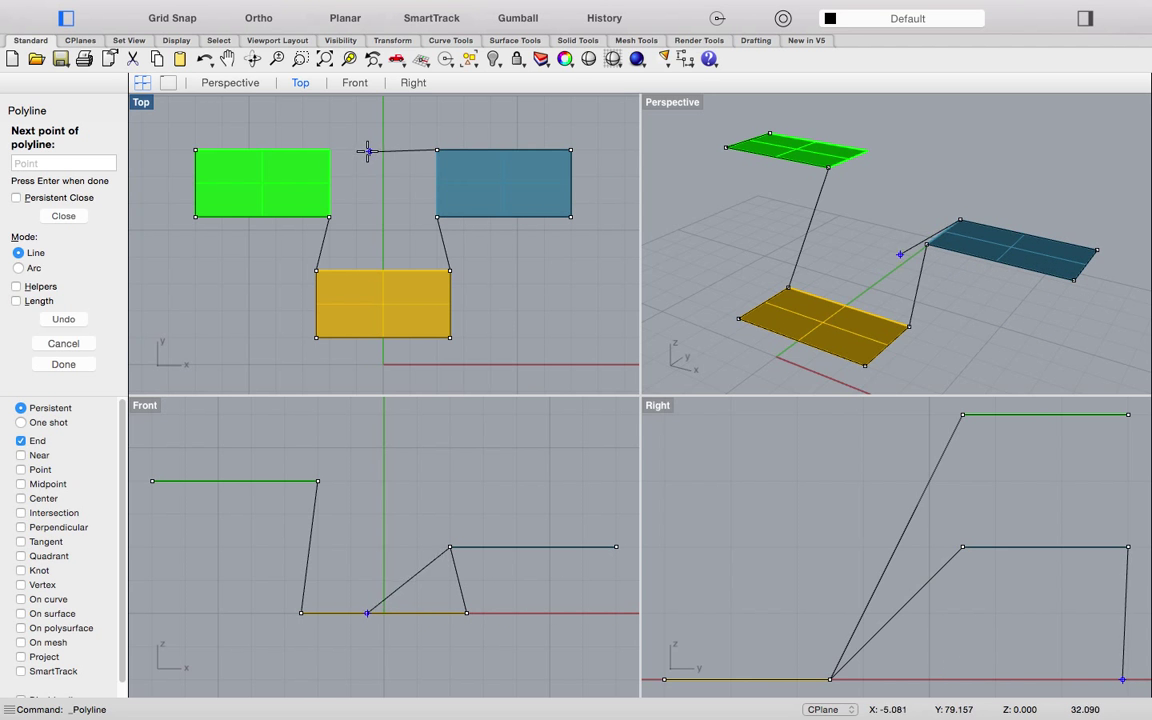
click(329, 150)
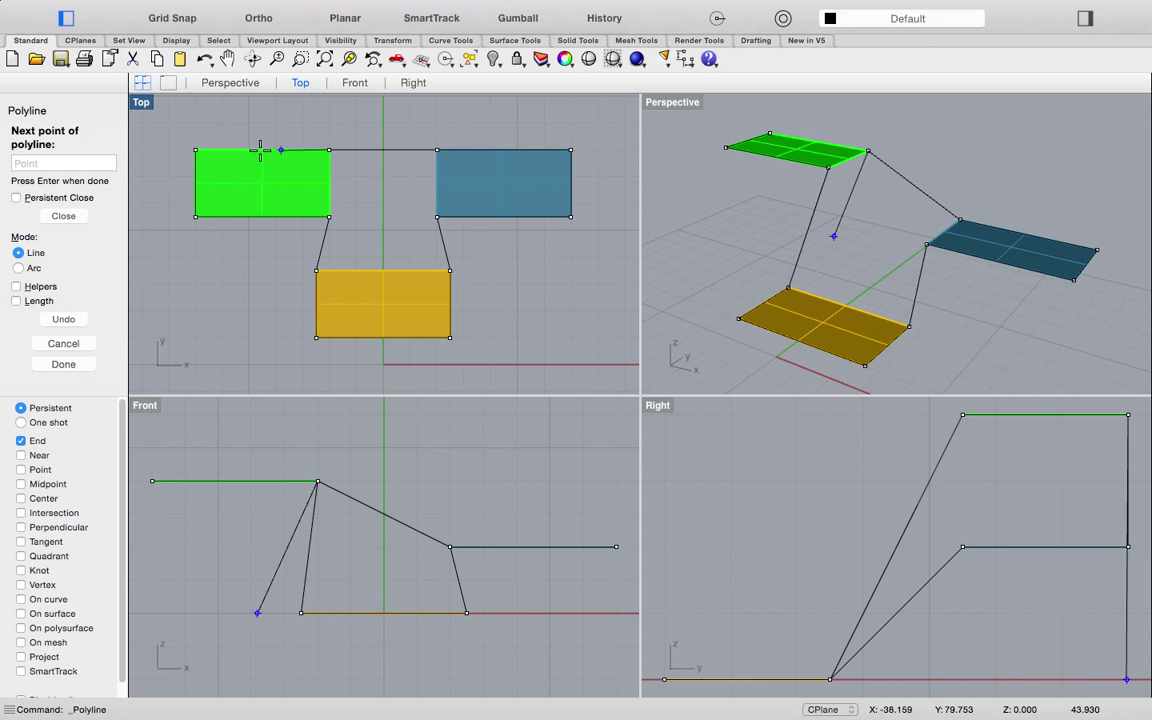
click(197, 150)
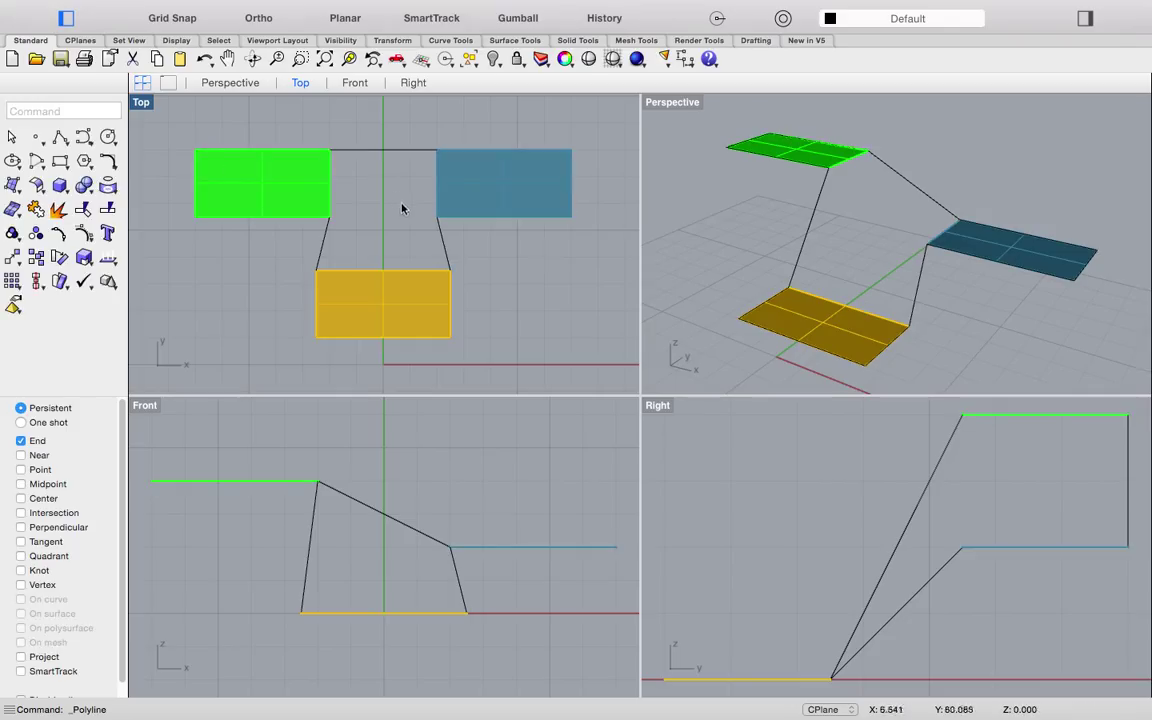
click(810, 234)
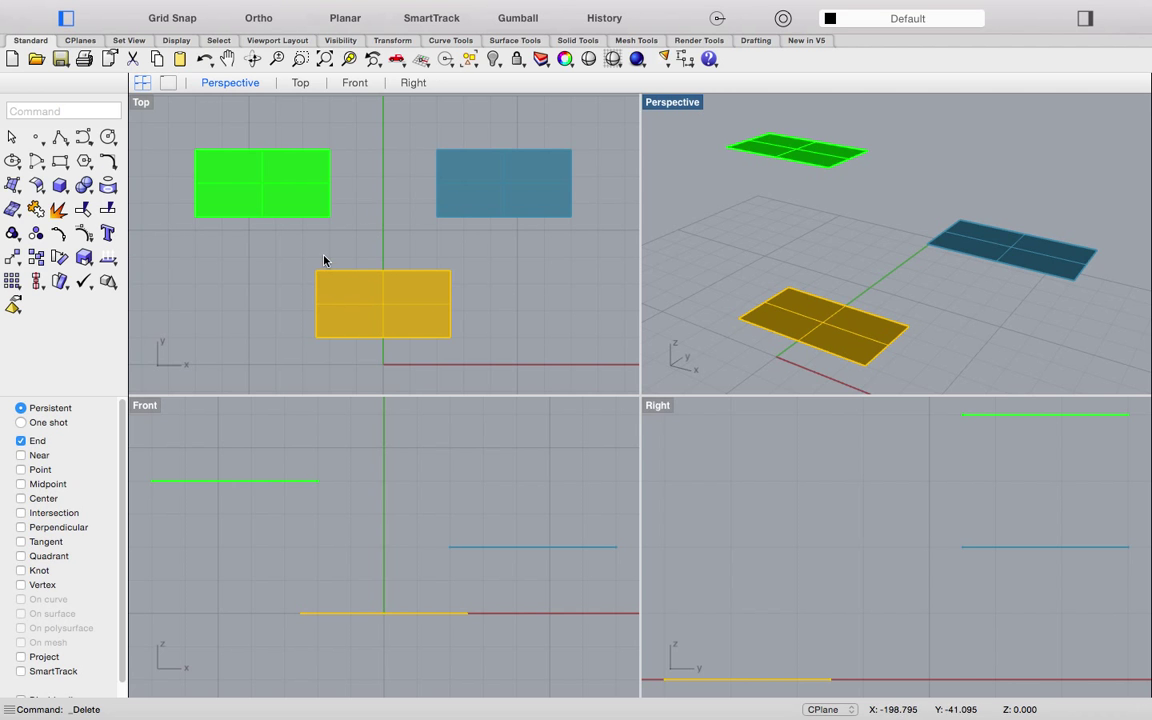
- Enable Project osnap and trace a flat polyline under the green and yellow corners
click(21, 657)
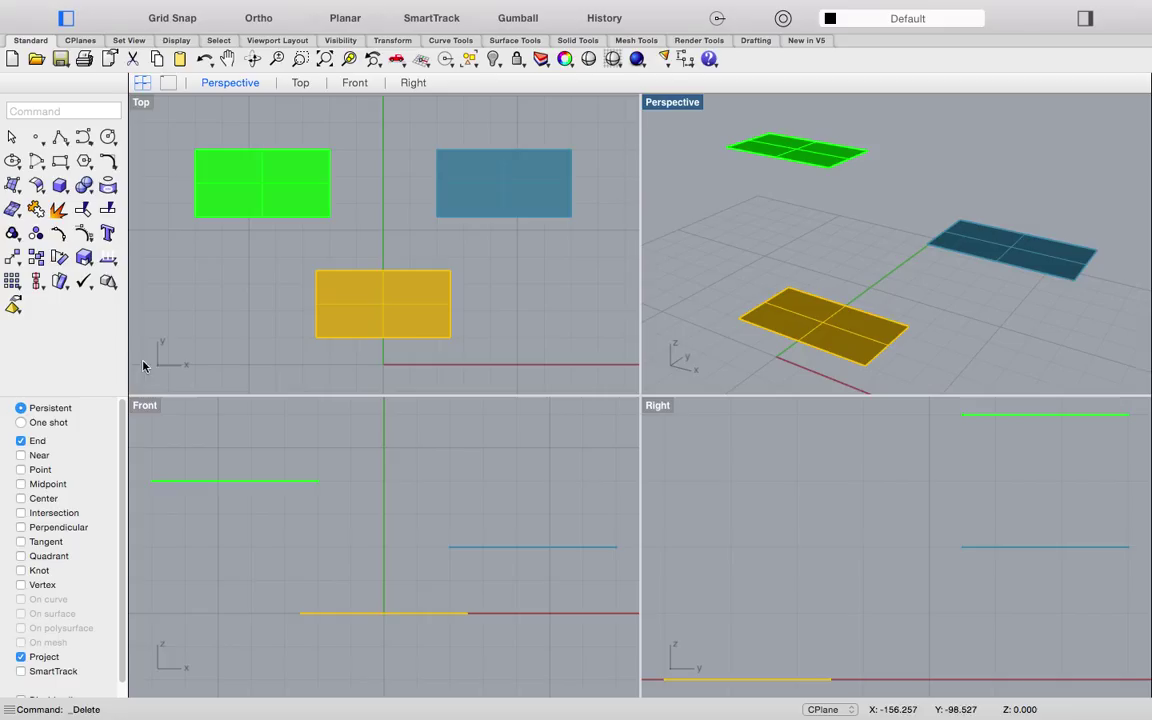
click(60, 137)
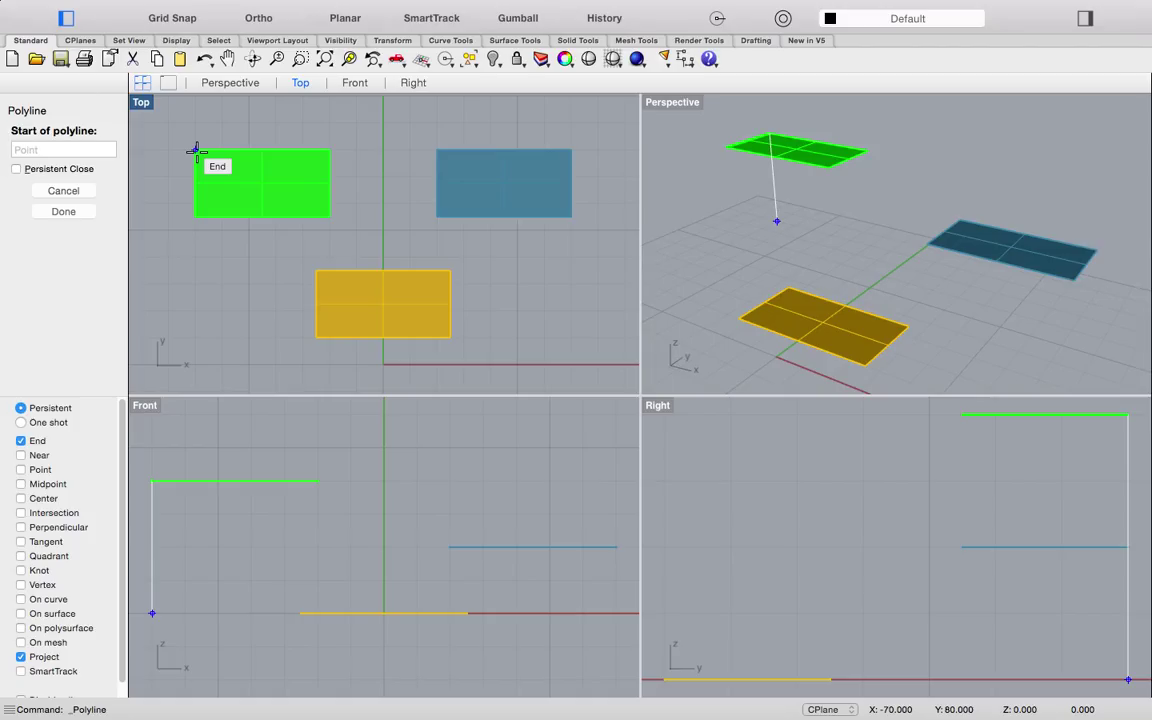
click(196, 152)
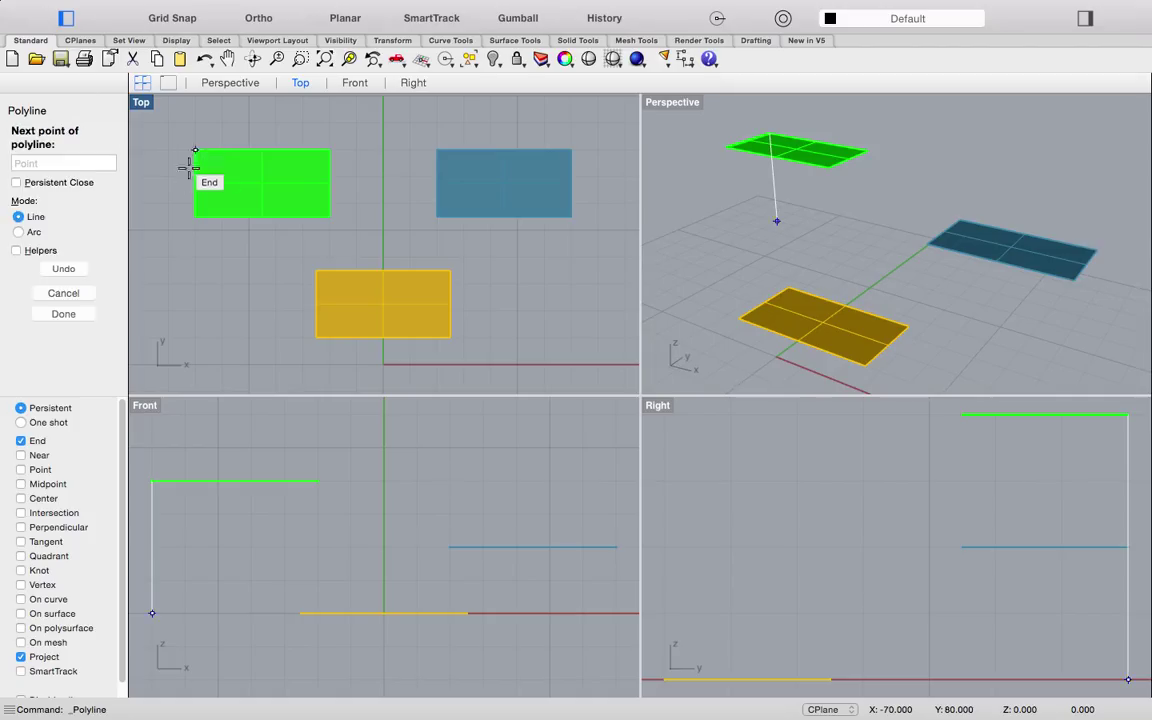
click(196, 216)
click(329, 216)
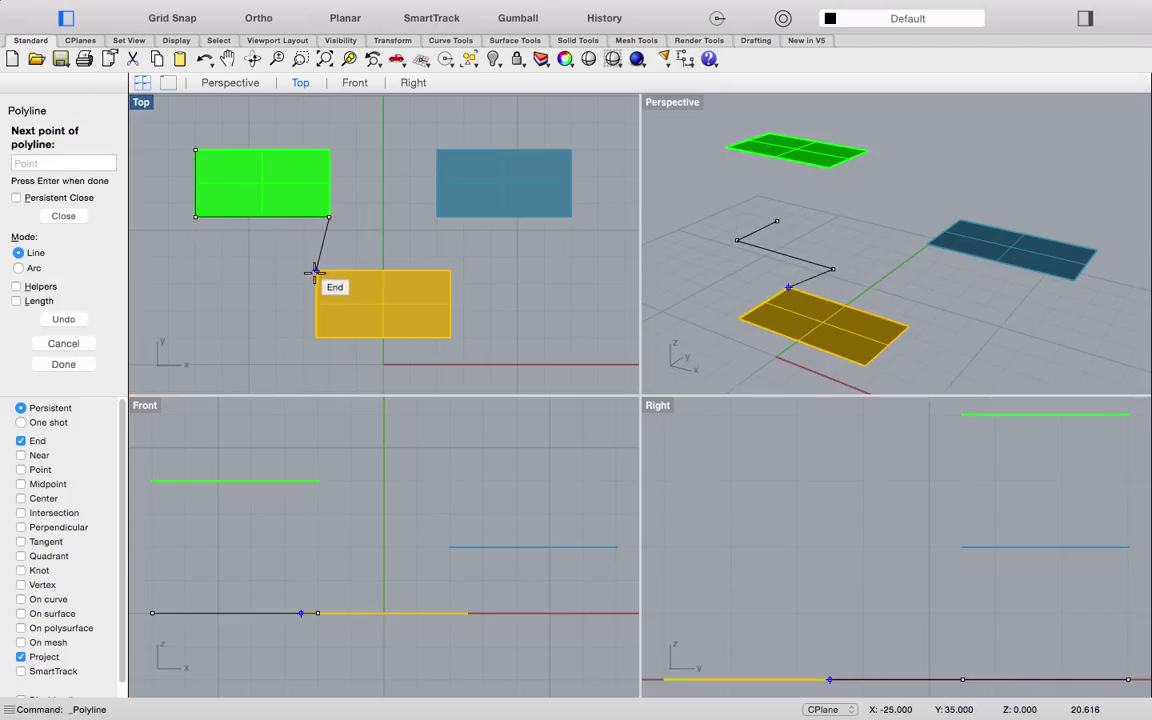
click(316, 270)
click(316, 338)
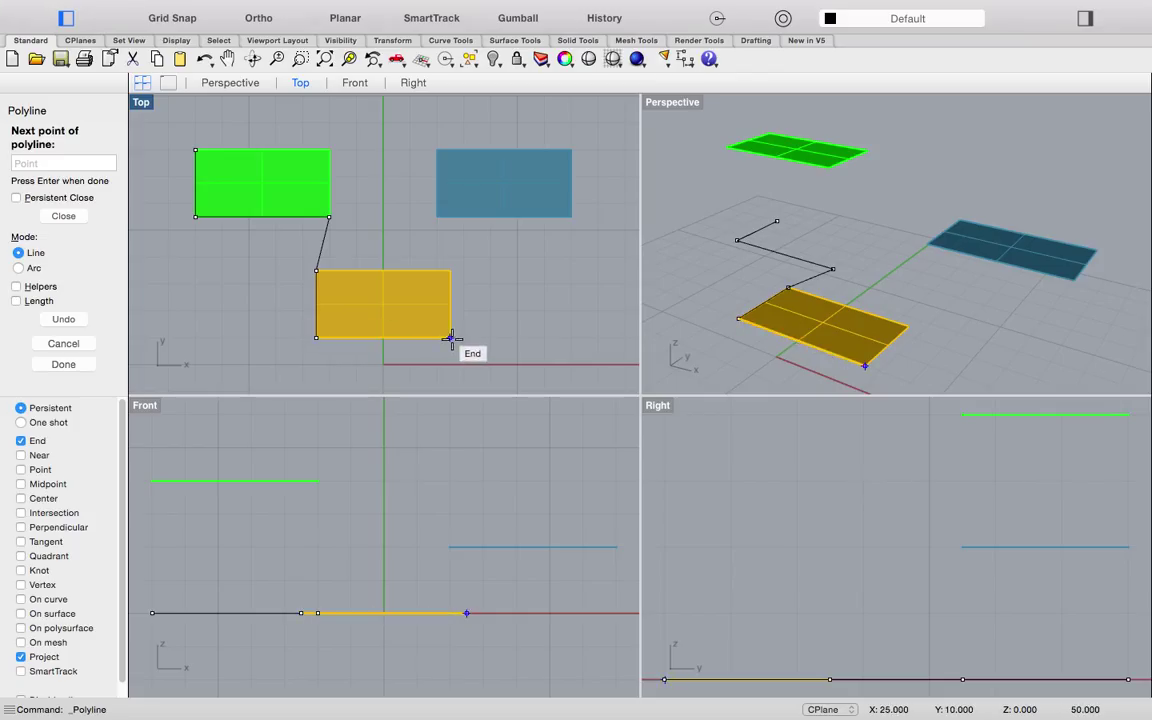
click(450, 338)
- Continue the flat polyline under the blue and green top corners, finish it, and select it
click(450, 270)
click(437, 216)
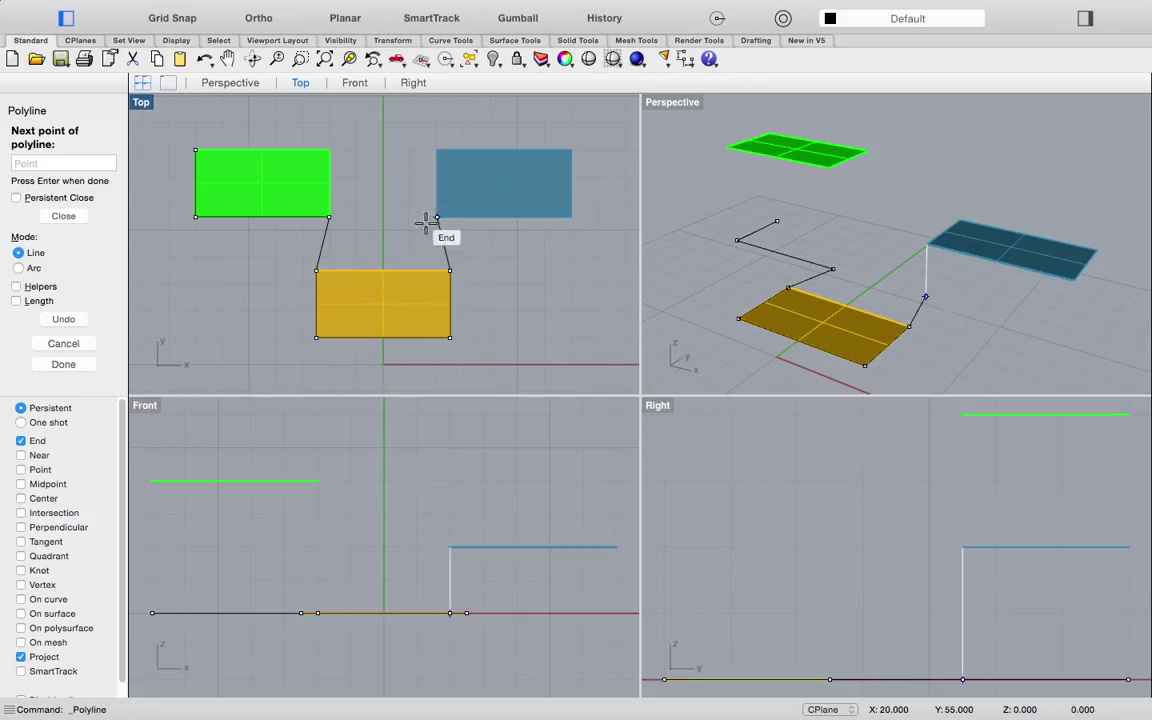
click(572, 216)
click(572, 150)
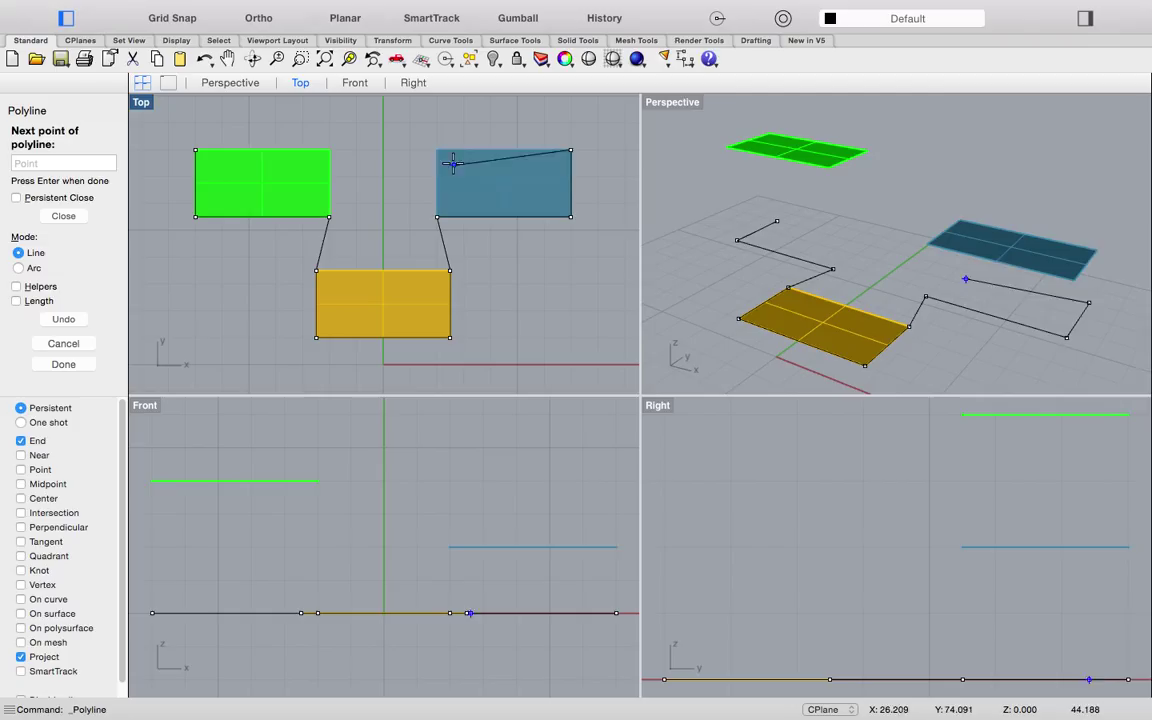
click(437, 150)
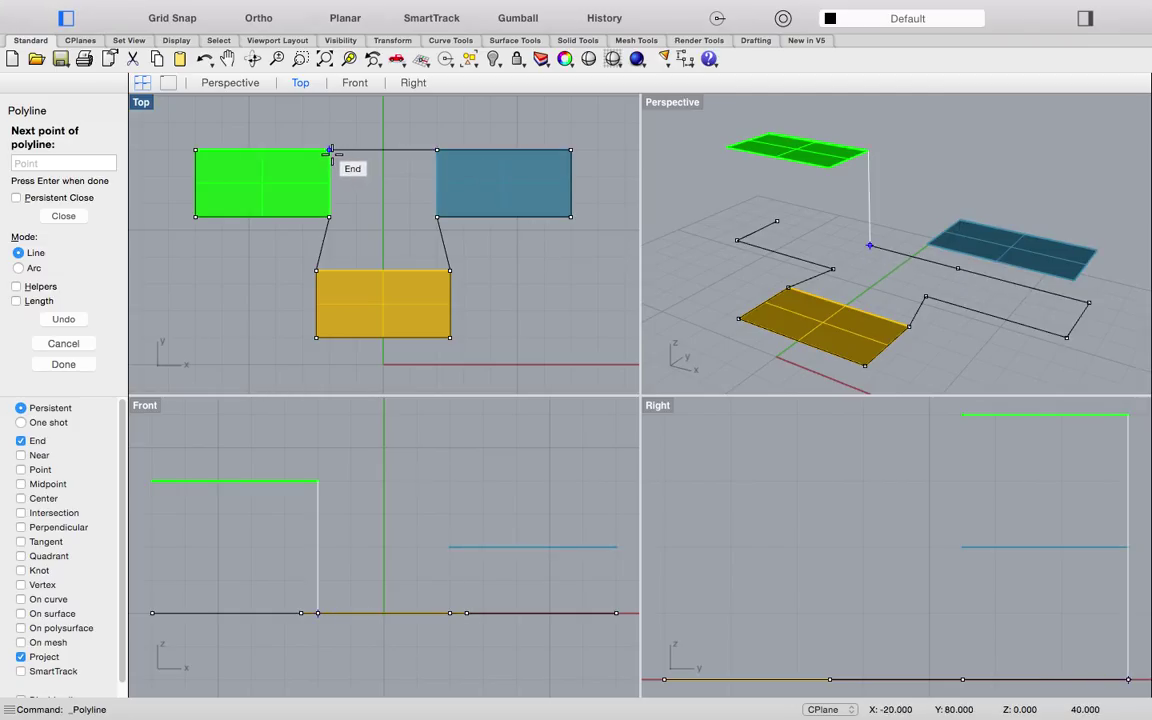
click(330, 150)
key(Return)
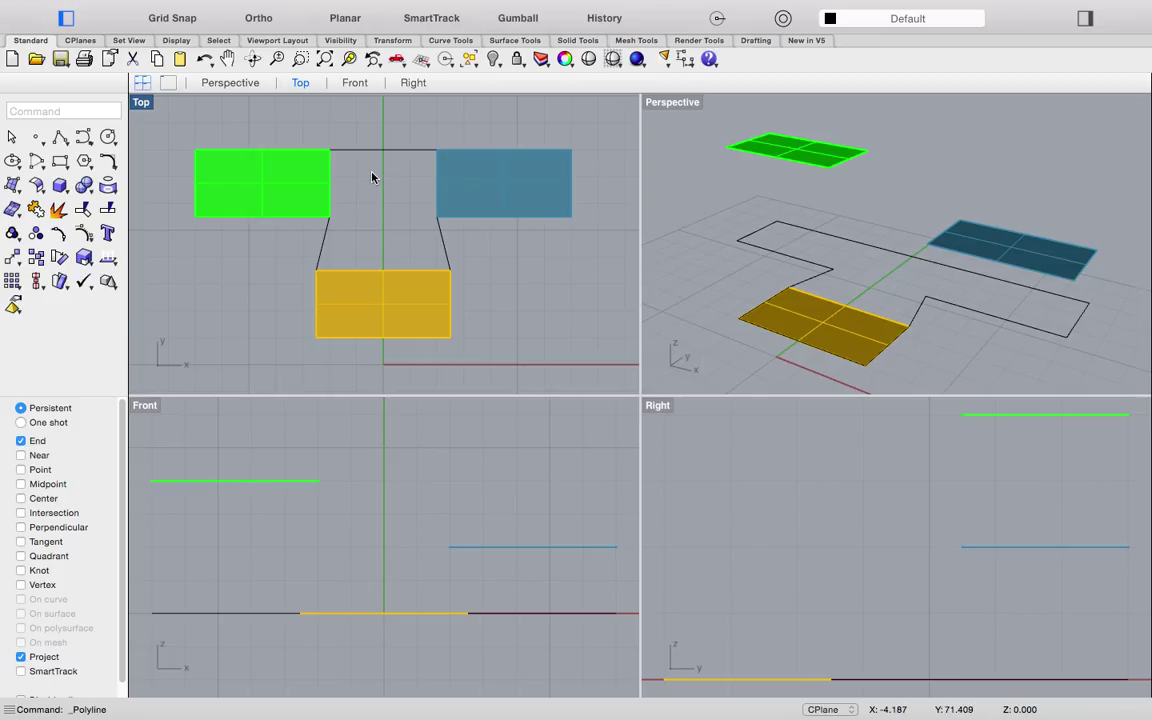
click(362, 152)
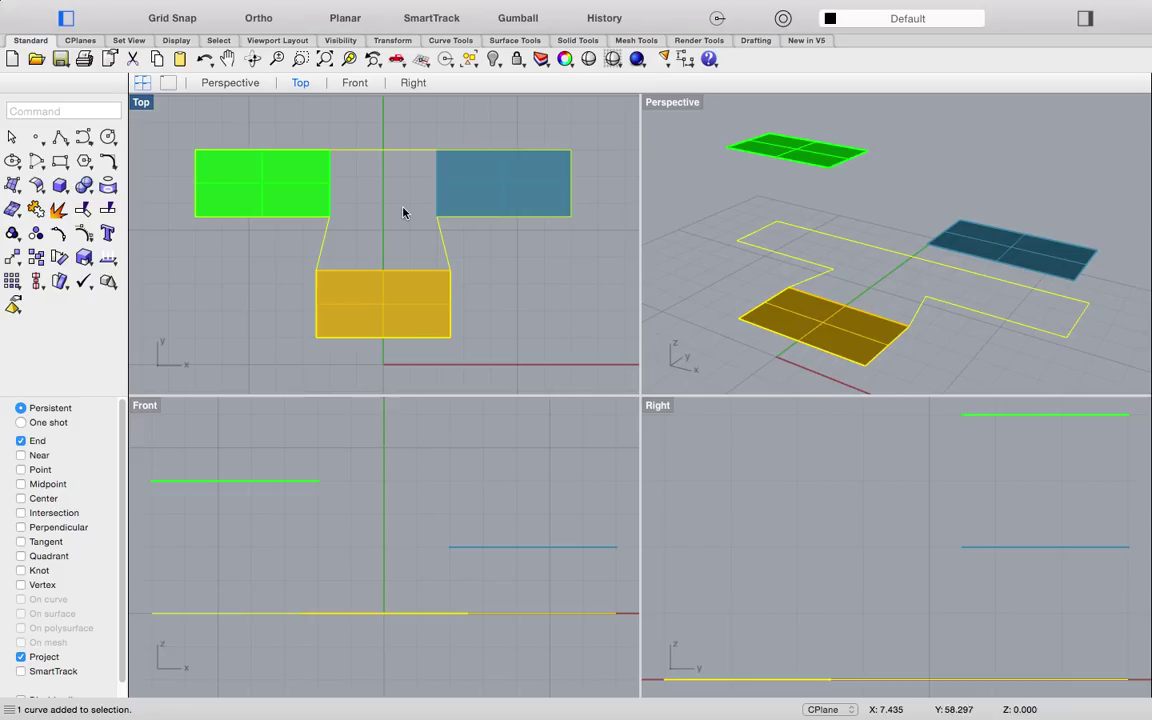
- Delete the flat polyline, disable Project, and start a polyline on green's and yellow's corners
key(Delete)
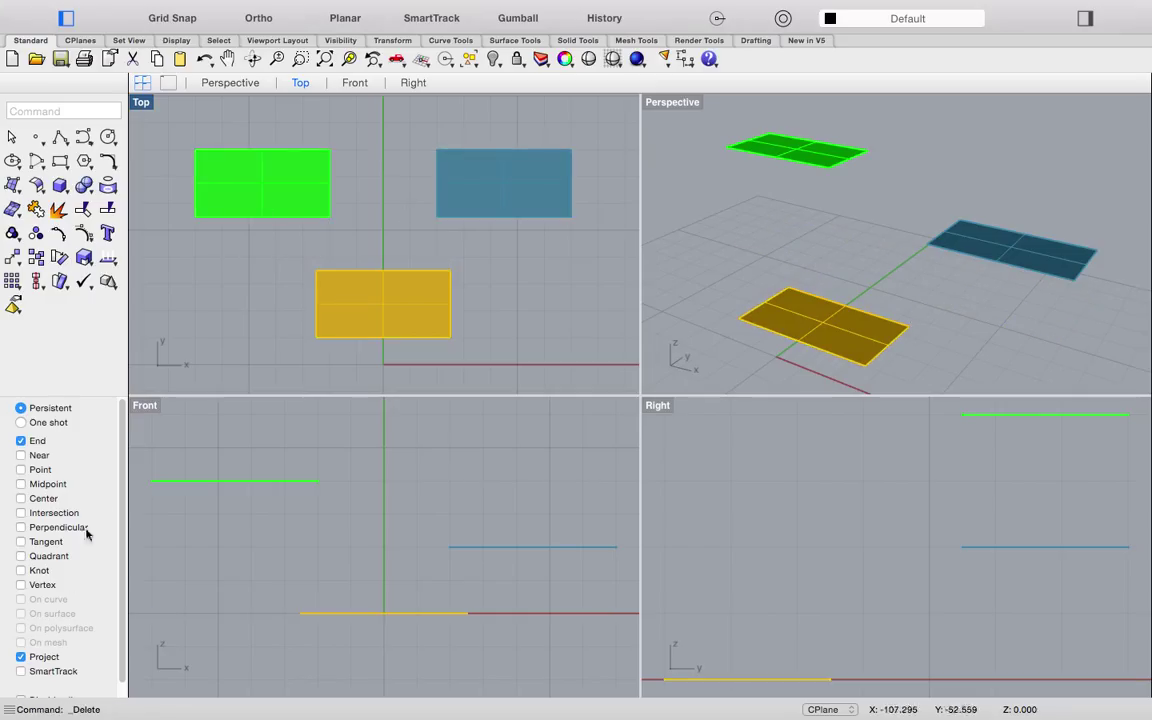
click(21, 657)
click(58, 137)
click(195, 150)
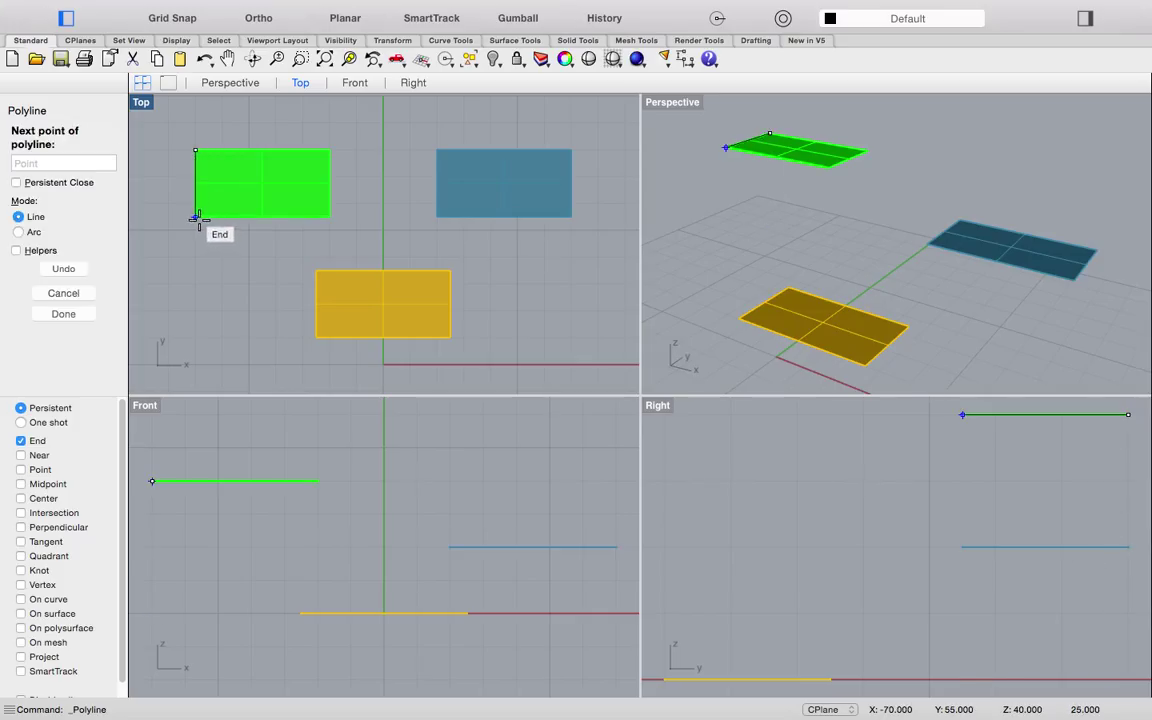
click(195, 216)
click(330, 215)
click(316, 270)
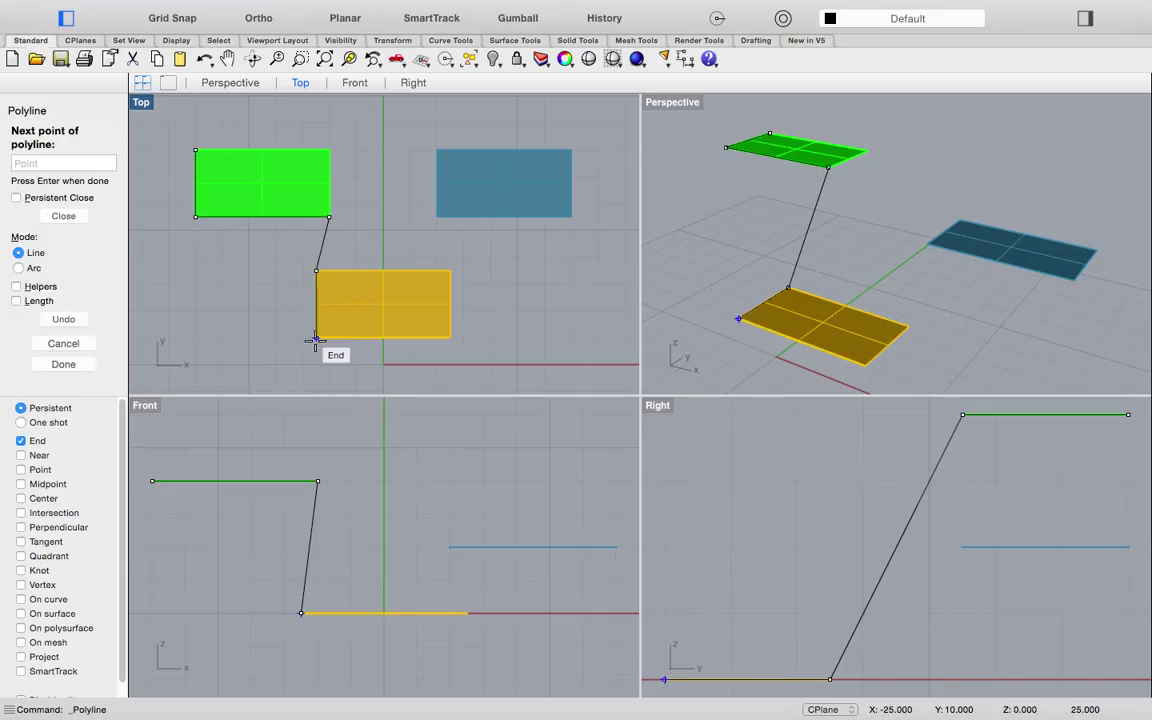
click(316, 337)
click(450, 337)
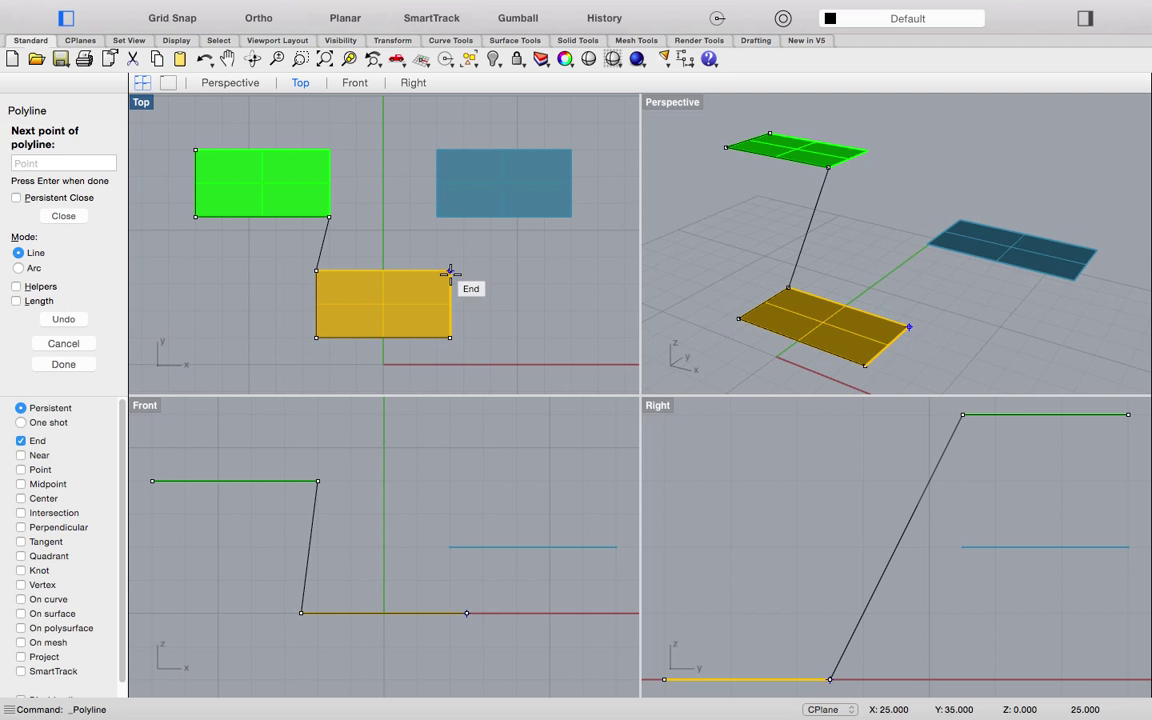
- Continue through the yellow, blue and green top corners back to the start and finish
click(450, 270)
click(436, 216)
click(571, 216)
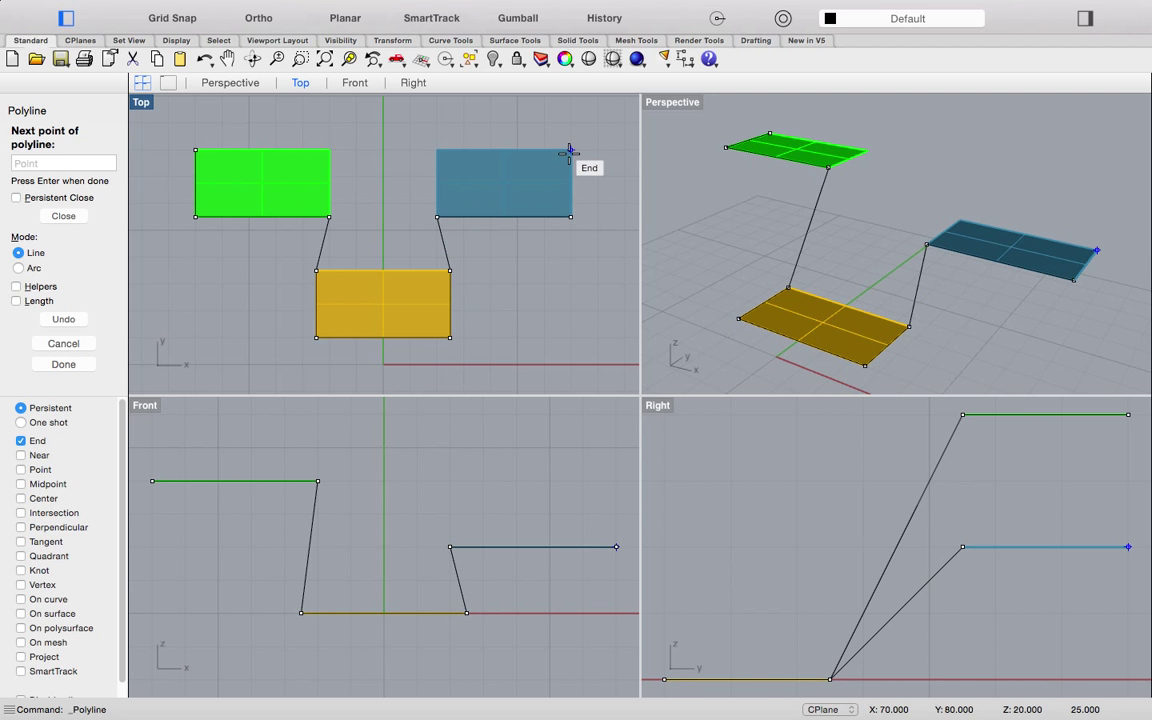
click(571, 150)
click(436, 150)
click(330, 150)
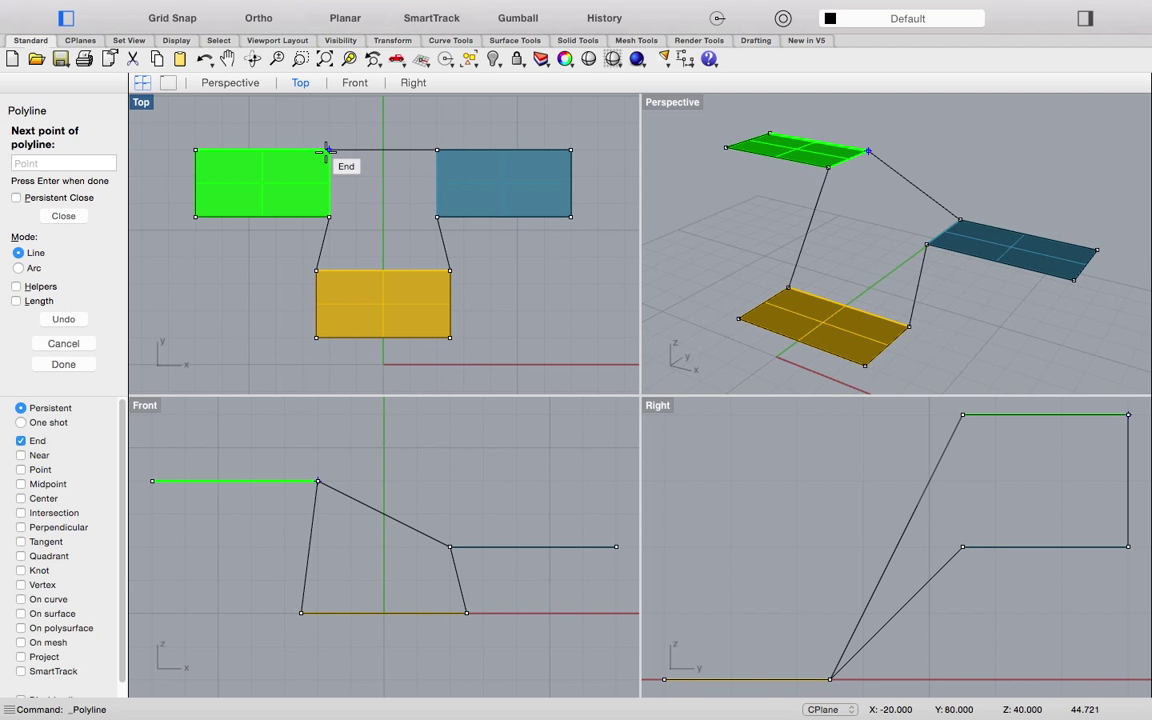
click(195, 150)
key(Return)
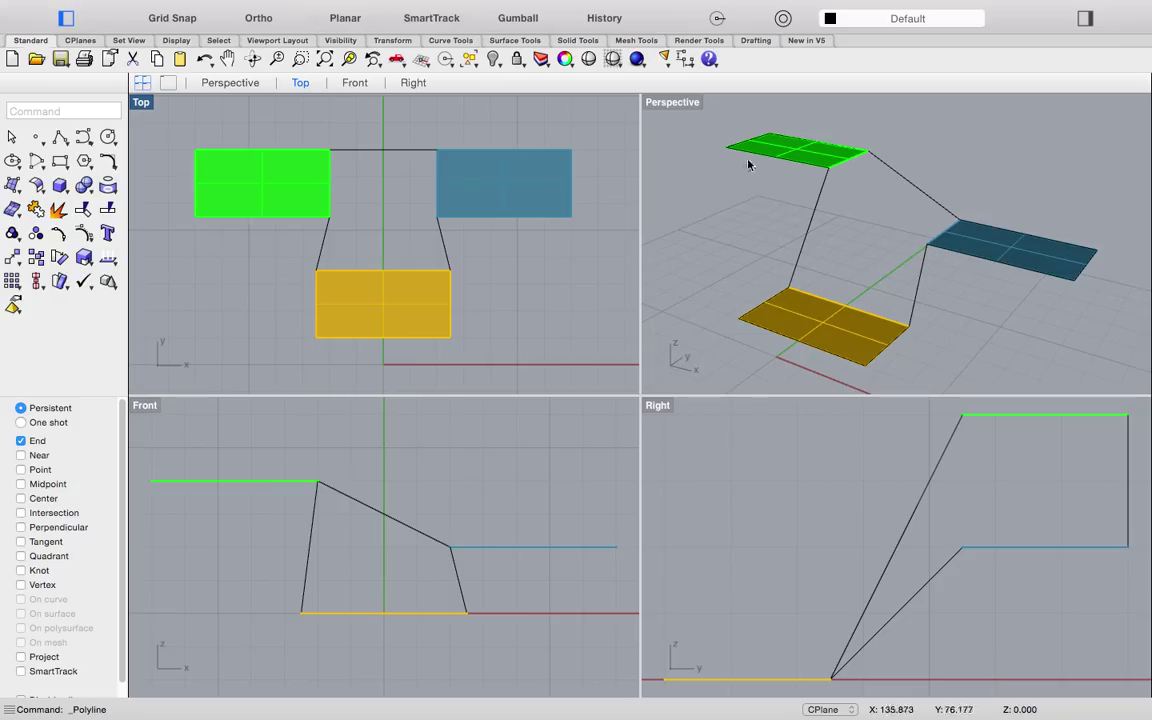
- Start ProjectToCPlane from the Transform tools, typing Proj and picking it from the list
click(392, 40)
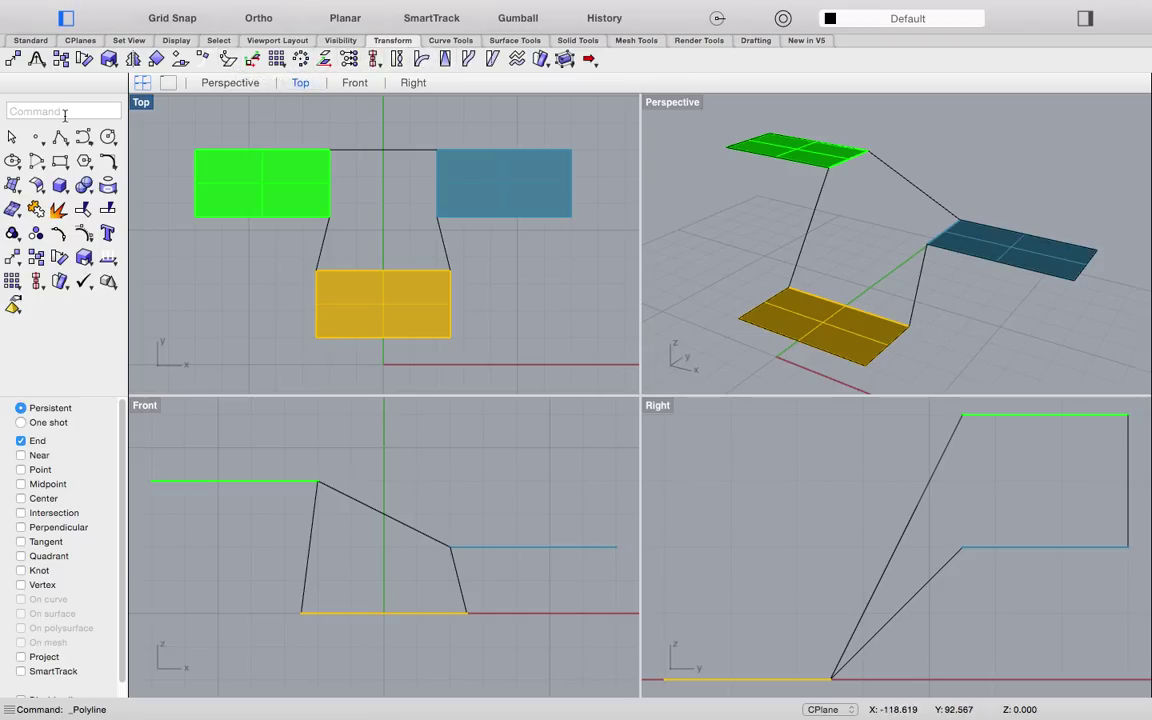
text(P)
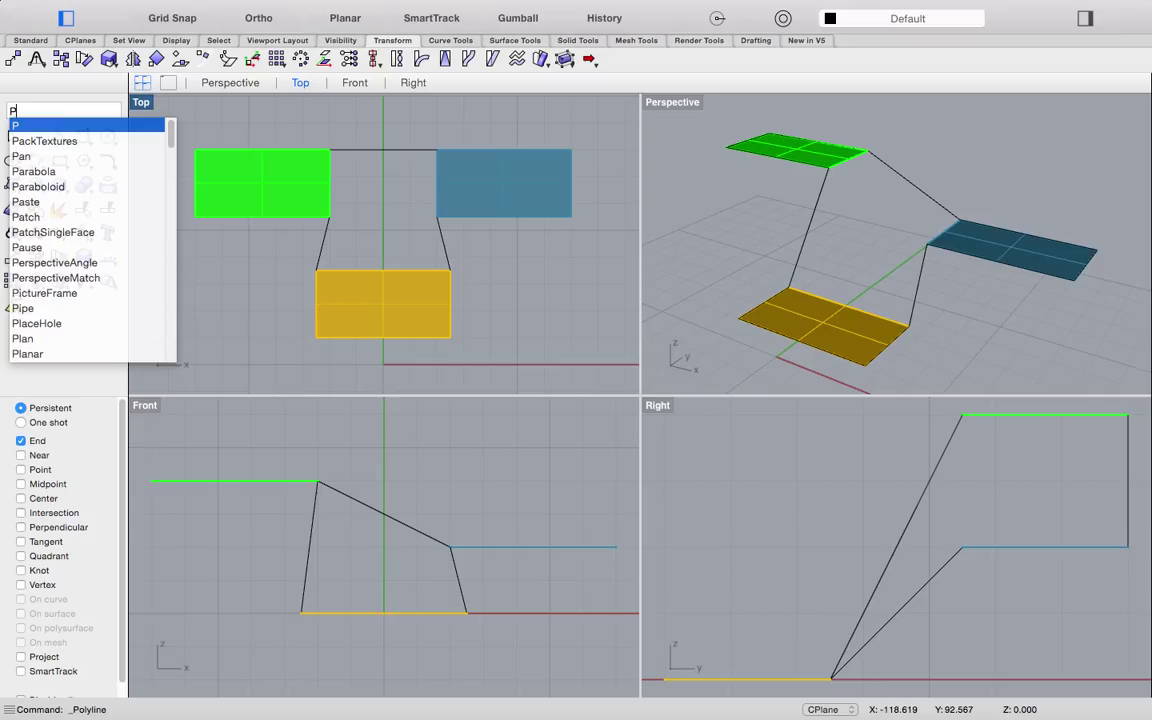
text(roject)
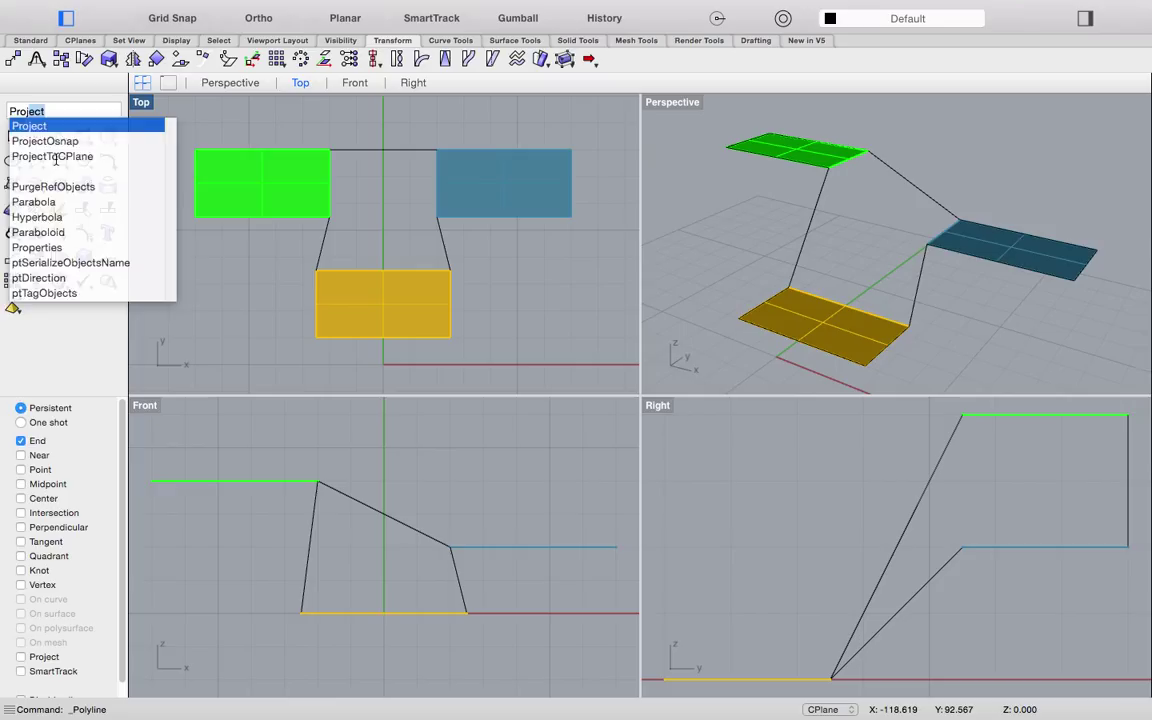
click(55, 157)
- Project the sloped corner polyline flat onto the construction plane, deleting the original
click(350, 150)
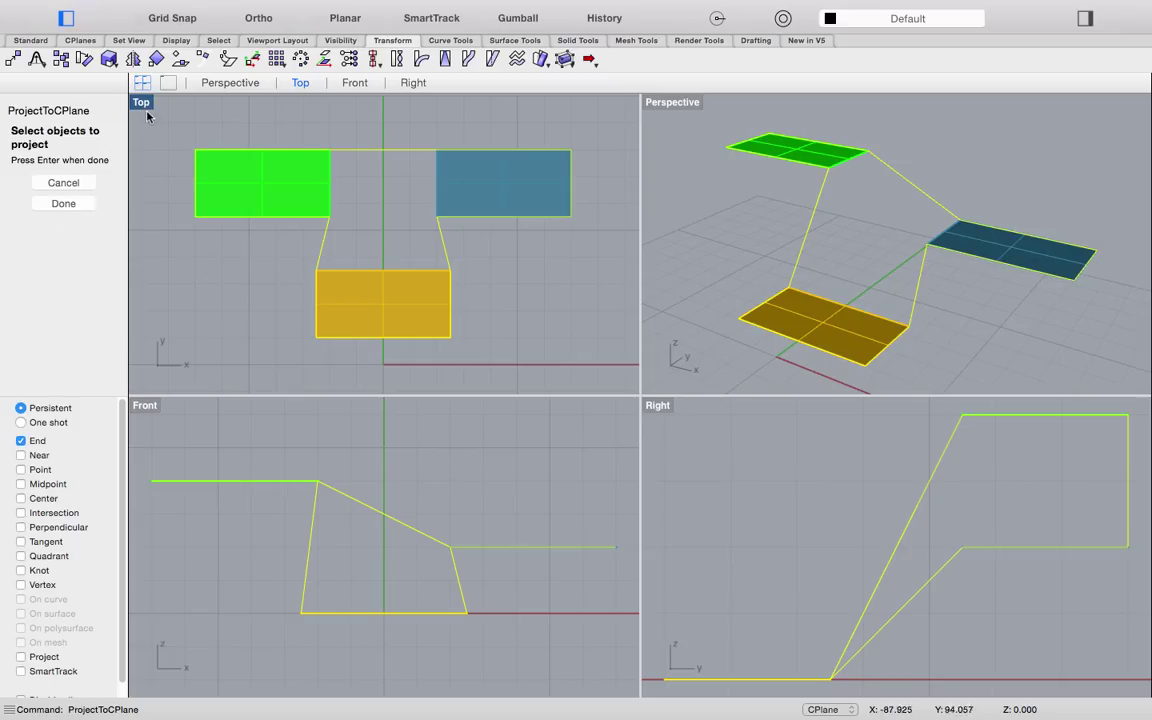
click(60, 204)
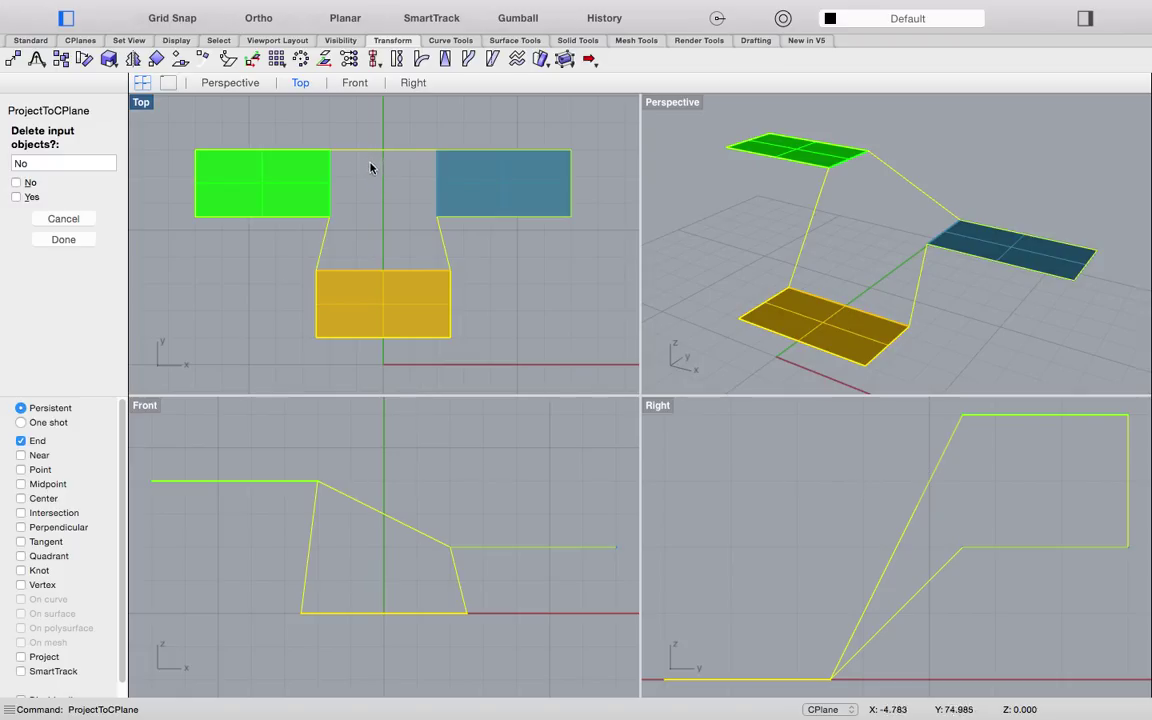
click(17, 196)
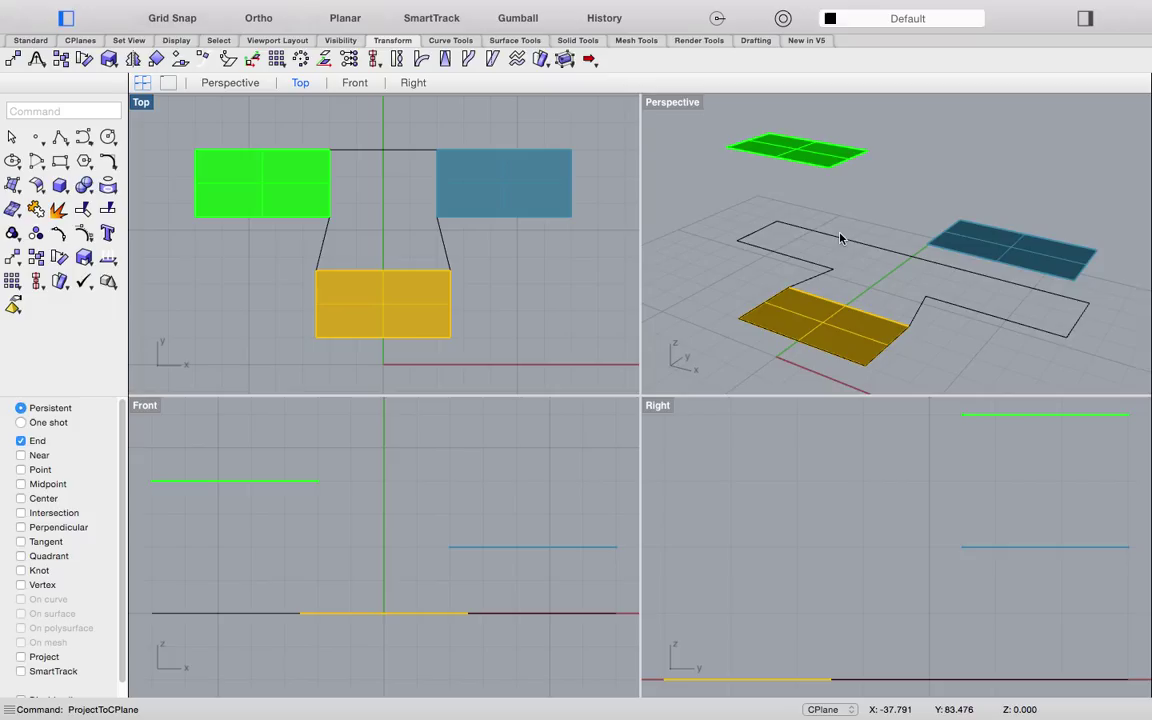
- Select the flattened polyline and delete it
click(346, 21)
click(404, 150)
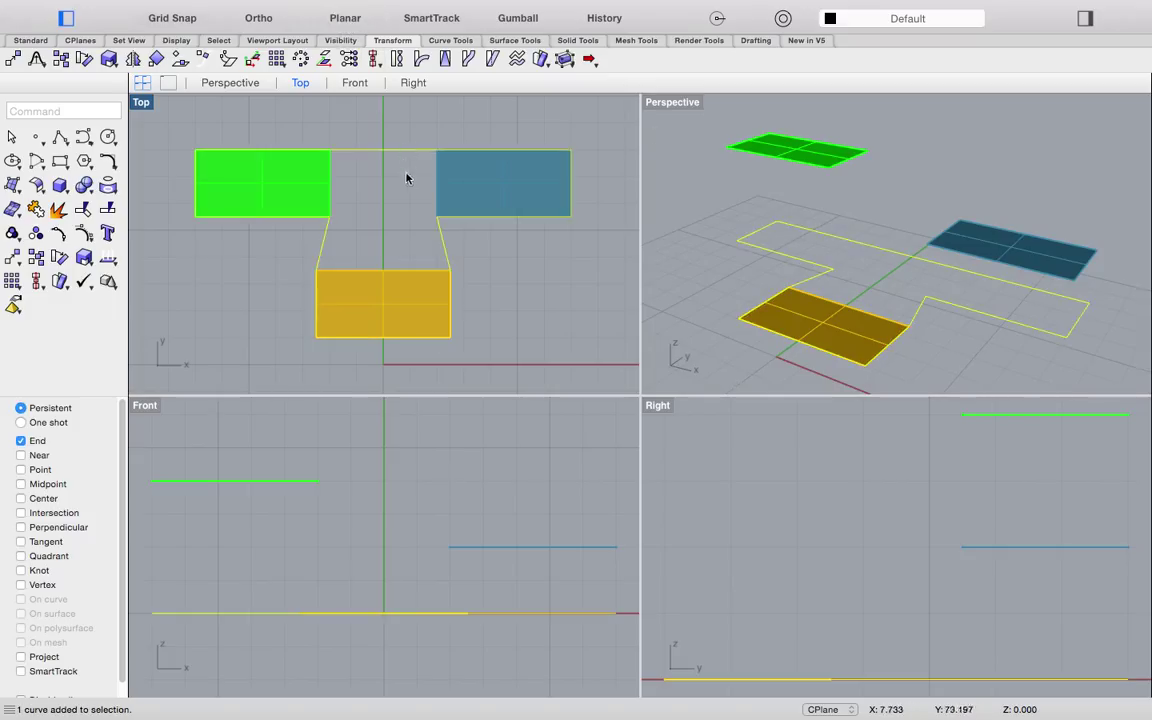
key(Delete)
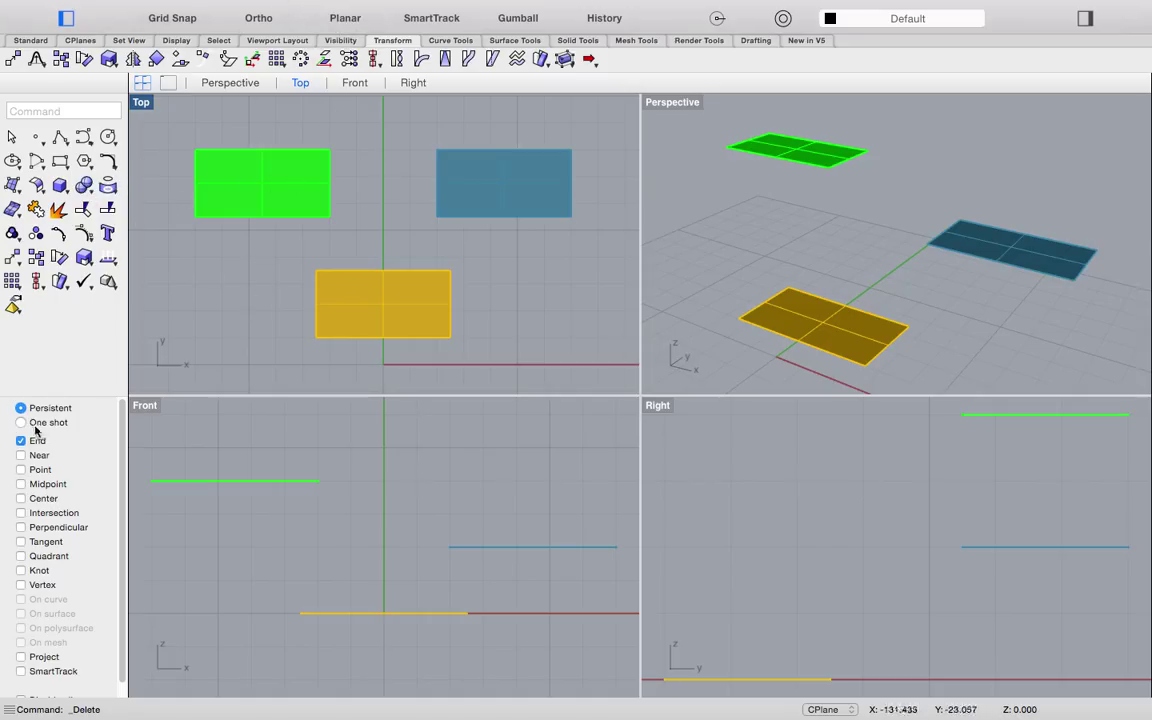
- Start a polyline at the green surface's bottom-left corner with Planar mode turned on
click(60, 136)
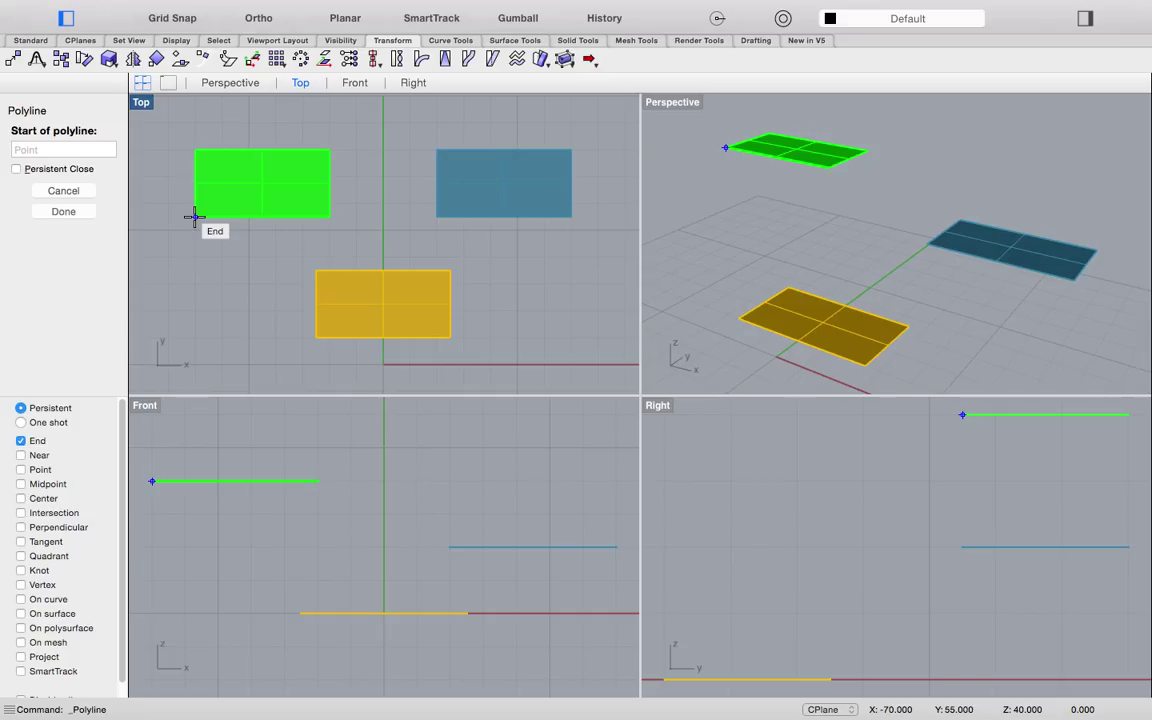
click(195, 217)
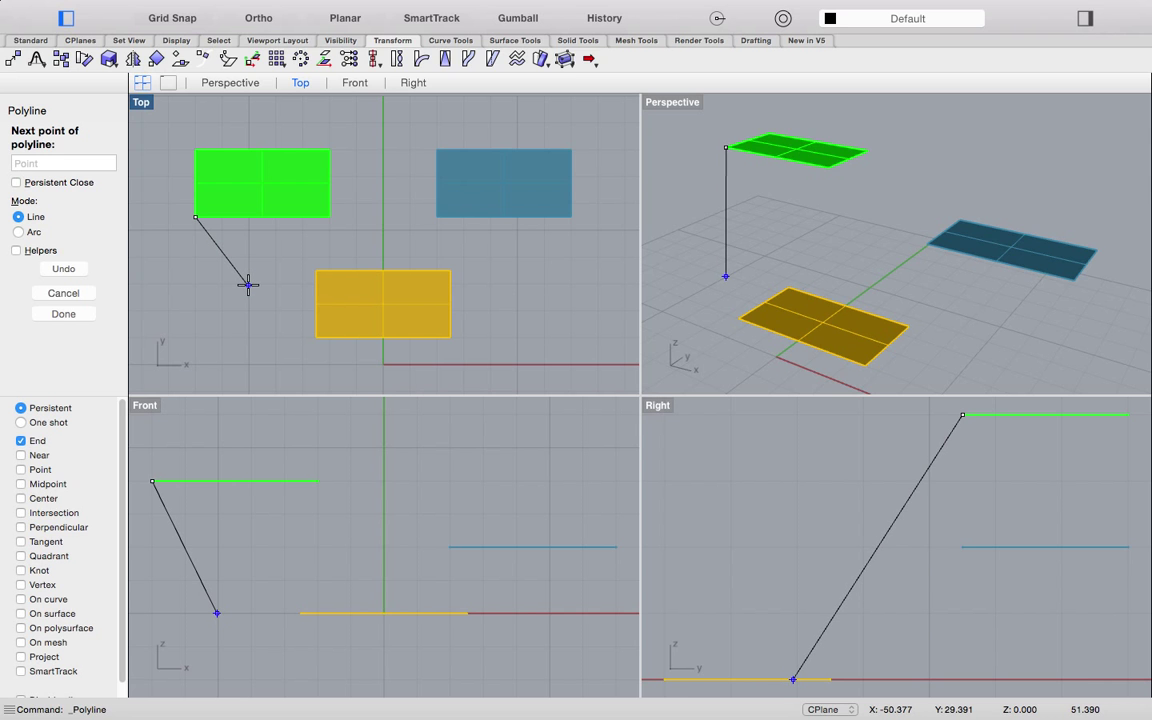
click(341, 22)
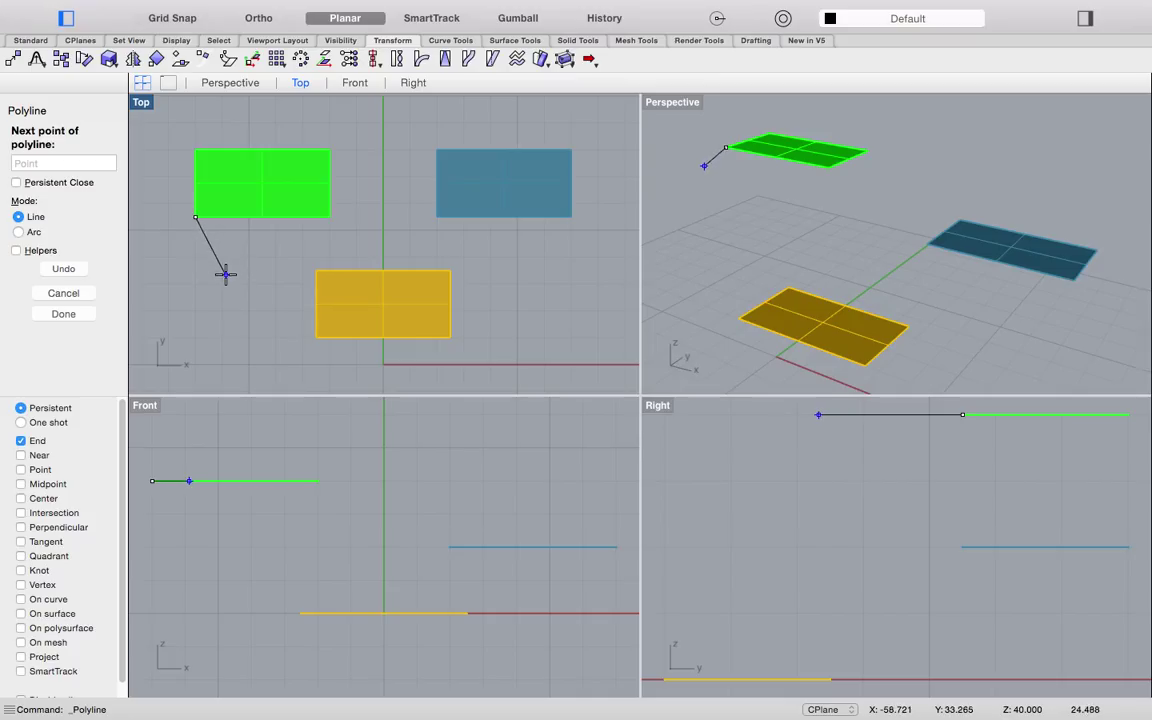
- Add zigzag vertices below the green surface, around the yellow surface and beside the blue surface
click(224, 276)
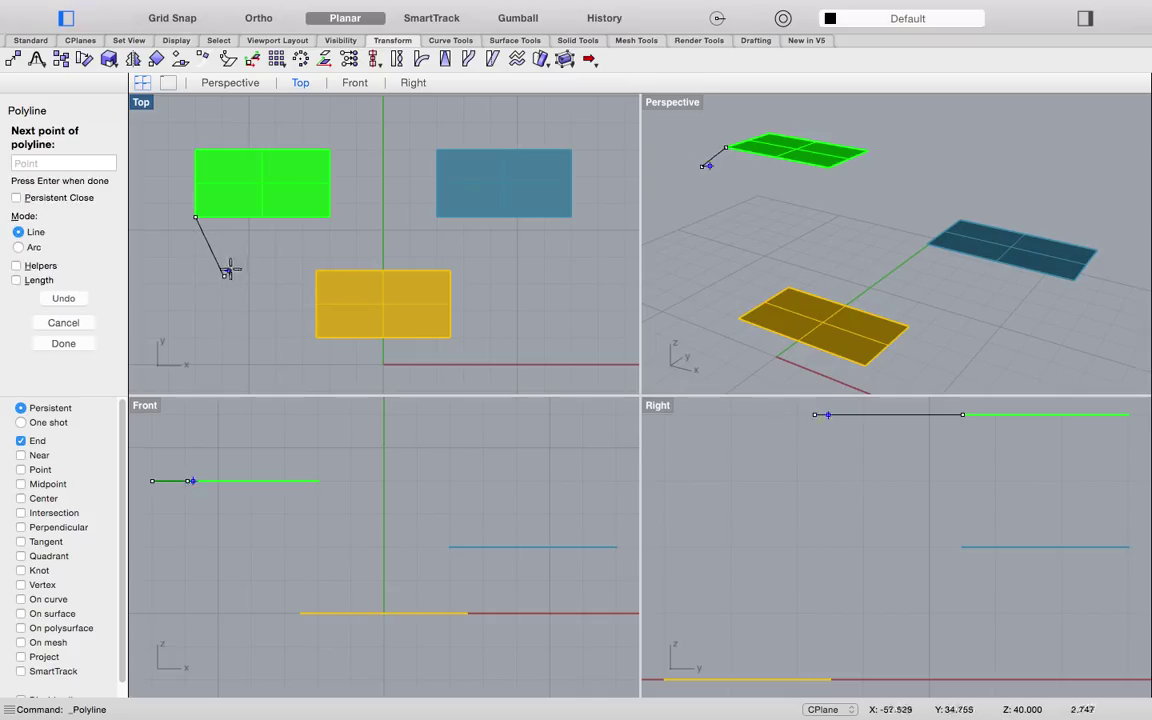
click(258, 246)
scroll(244, 231, down, 3)
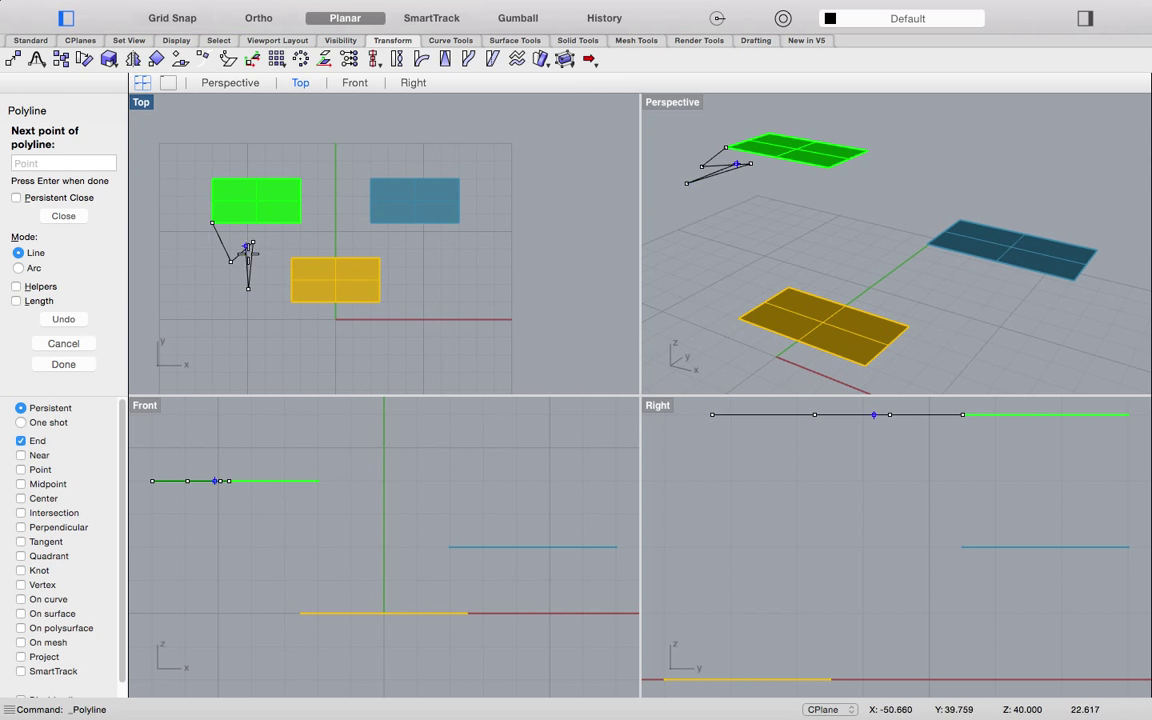
click(248, 289)
click(264, 328)
click(312, 352)
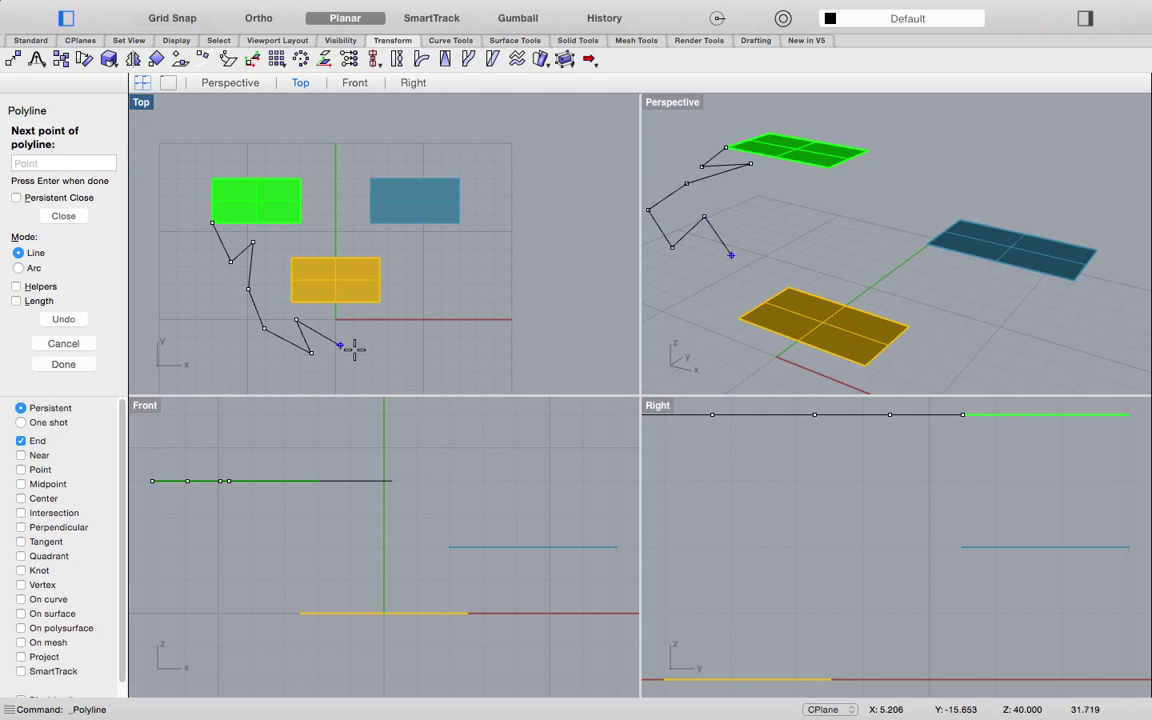
click(296, 320)
click(398, 351)
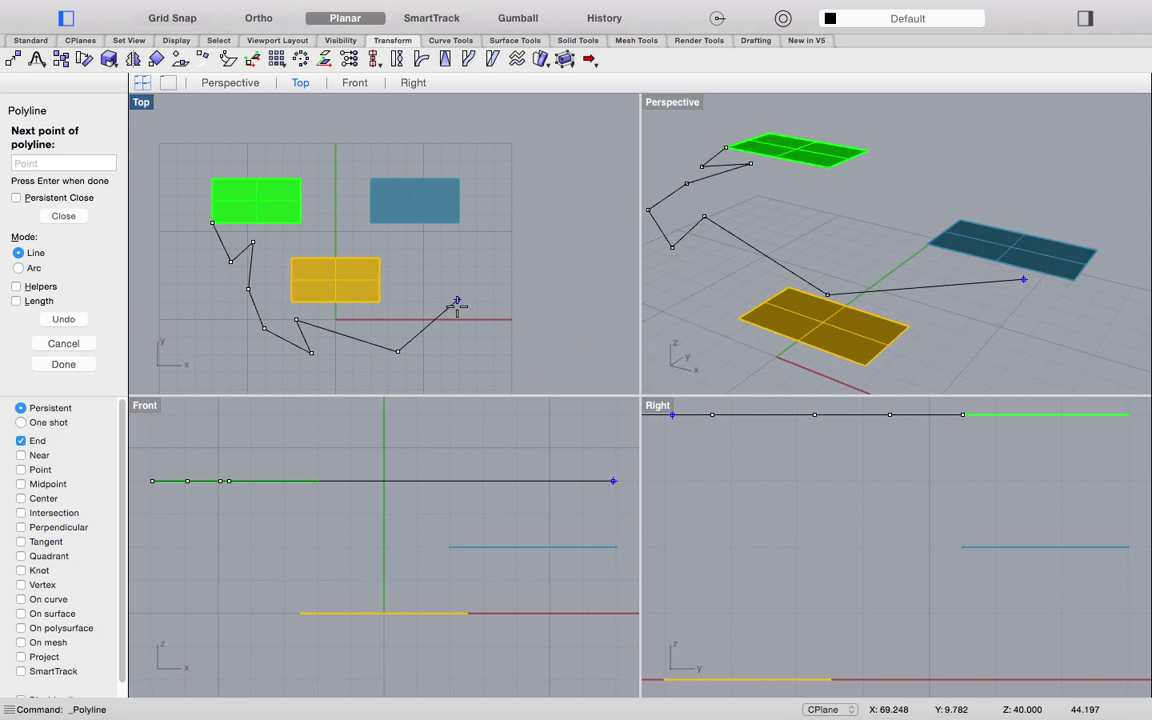
click(407, 284)
click(490, 300)
click(438, 256)
click(492, 253)
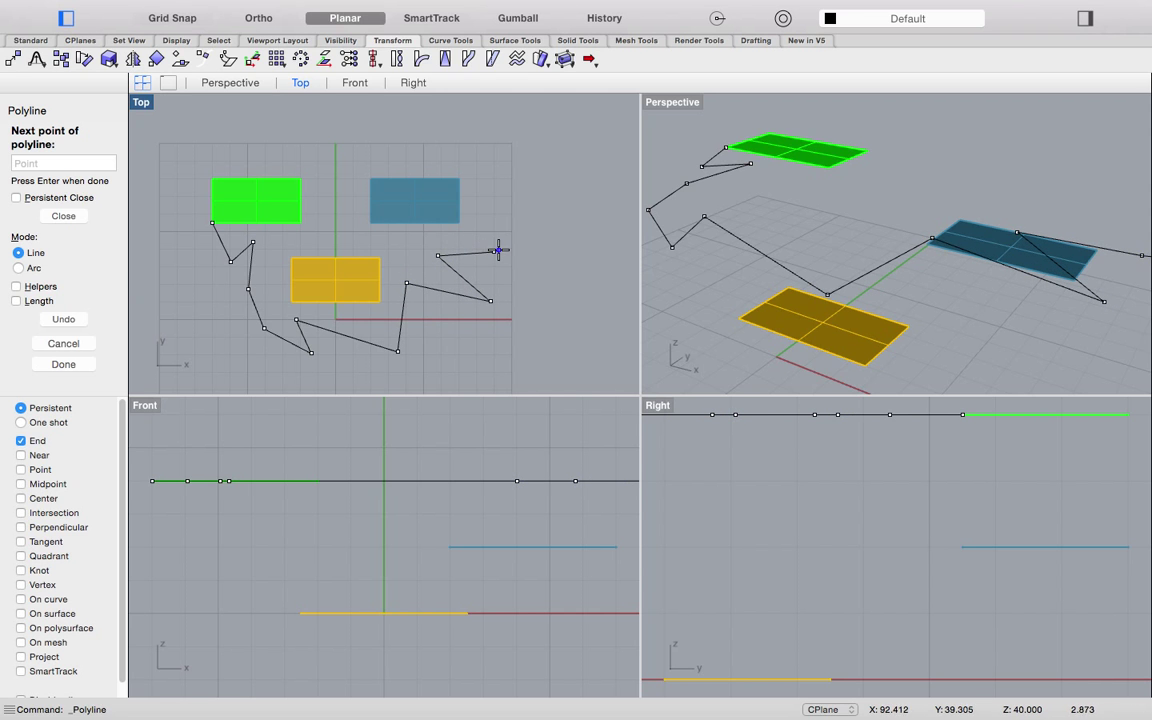
scroll(486, 236, down, 2)
scroll(486, 236, up, 2)
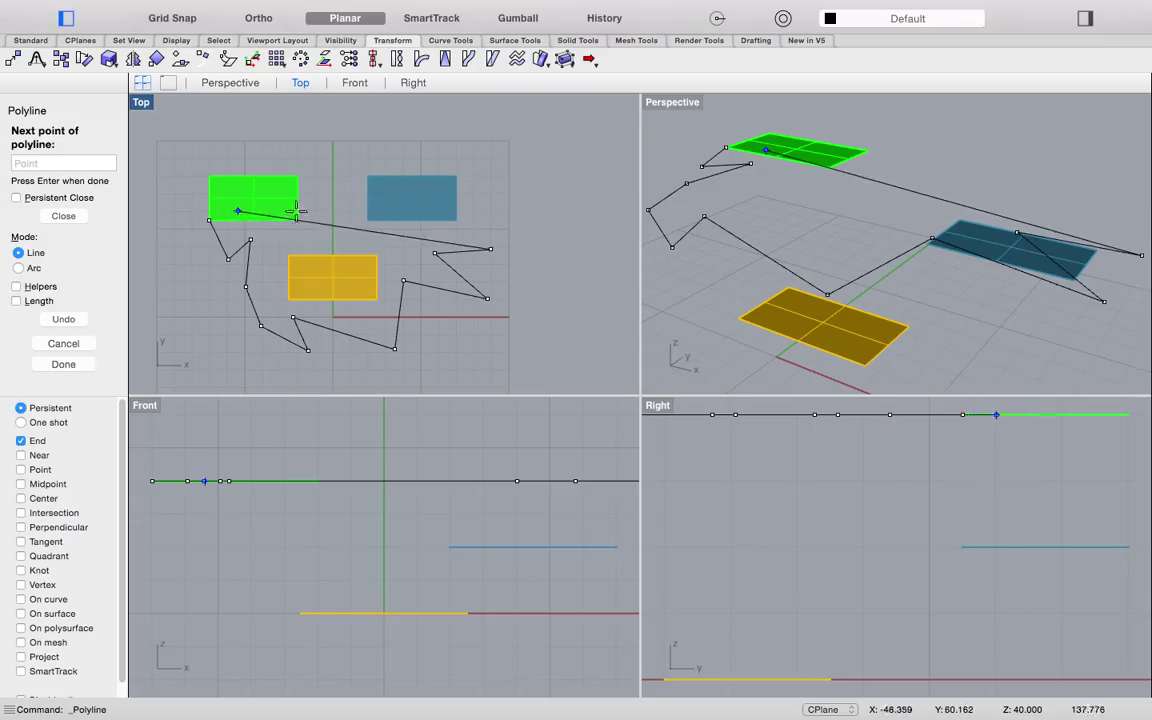
scroll(493, 213, right, 3)
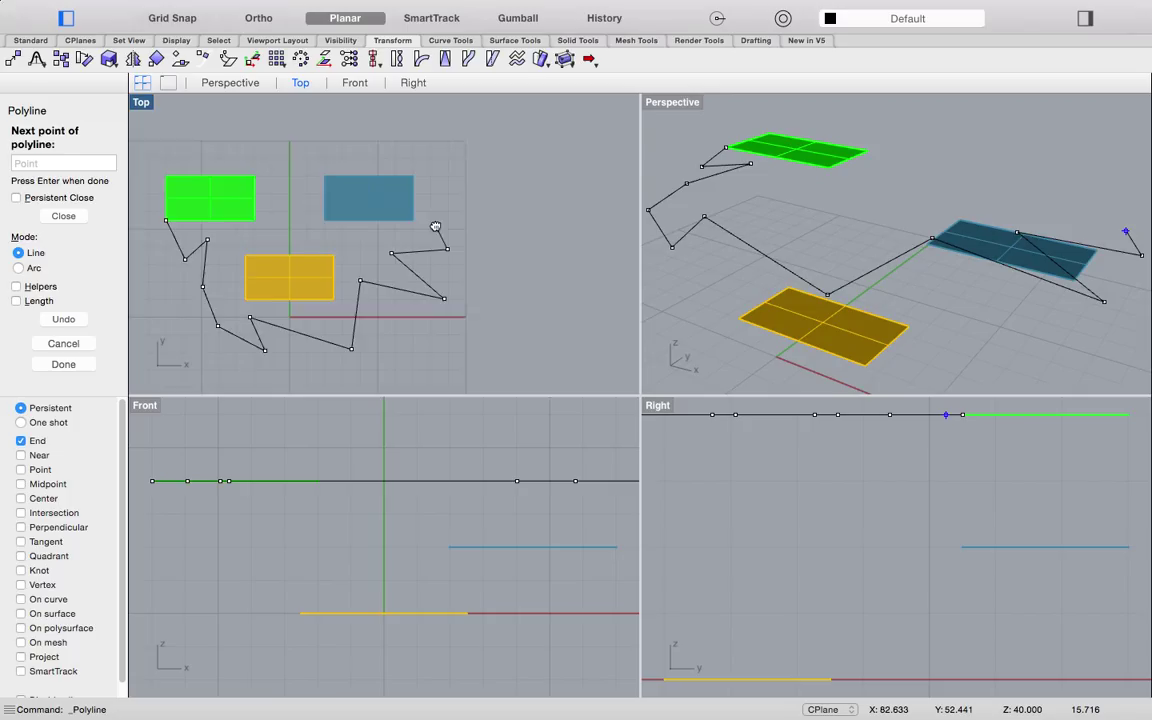
- Snap the next polyline vertex to the blue surface's bottom-right corner
scroll(891, 186, down, 3)
scroll(891, 186, left, 5)
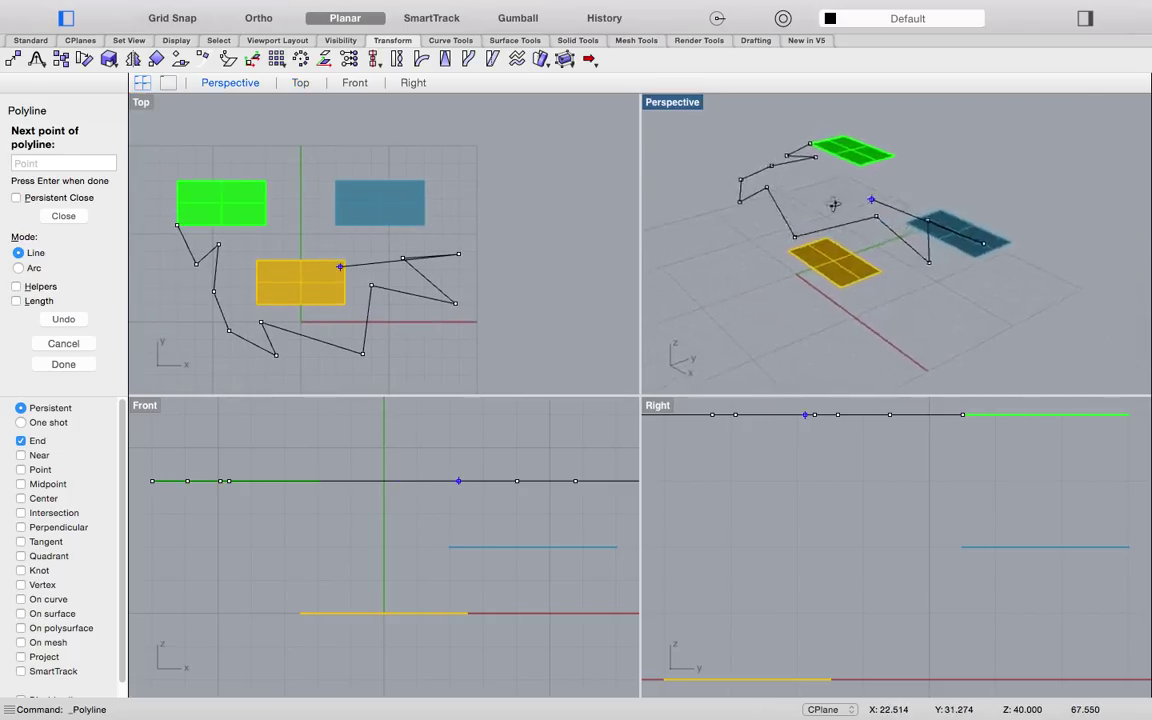
scroll(514, 239, up, 3)
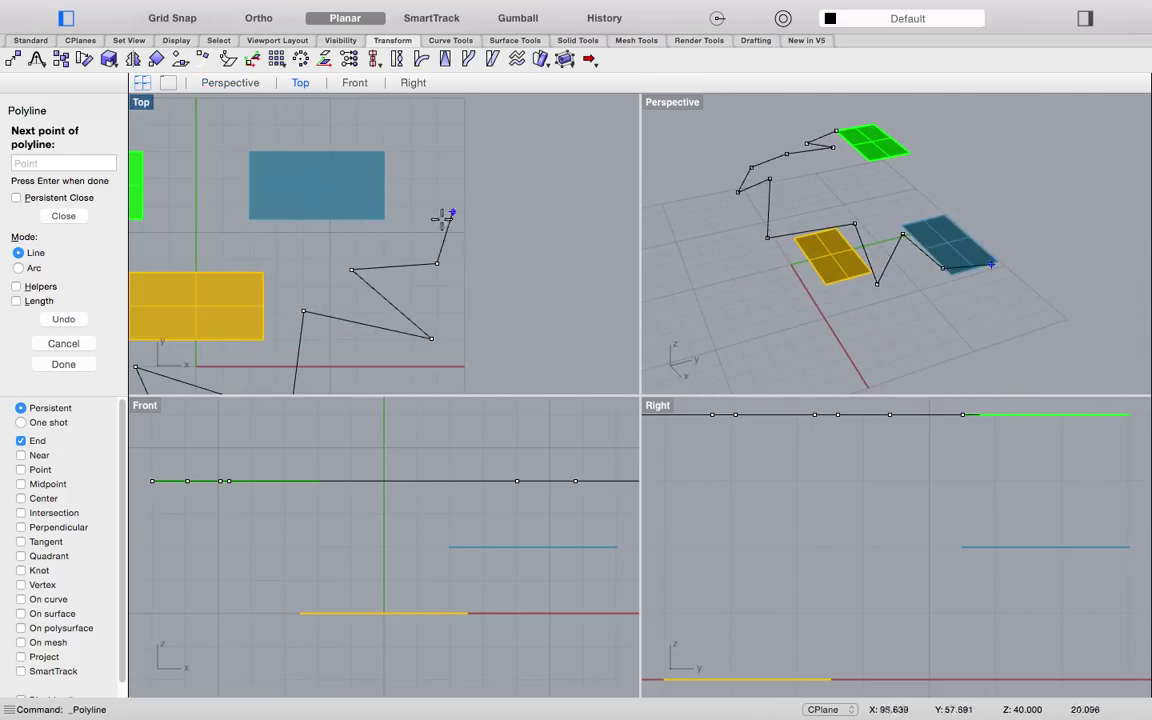
click(384, 218)
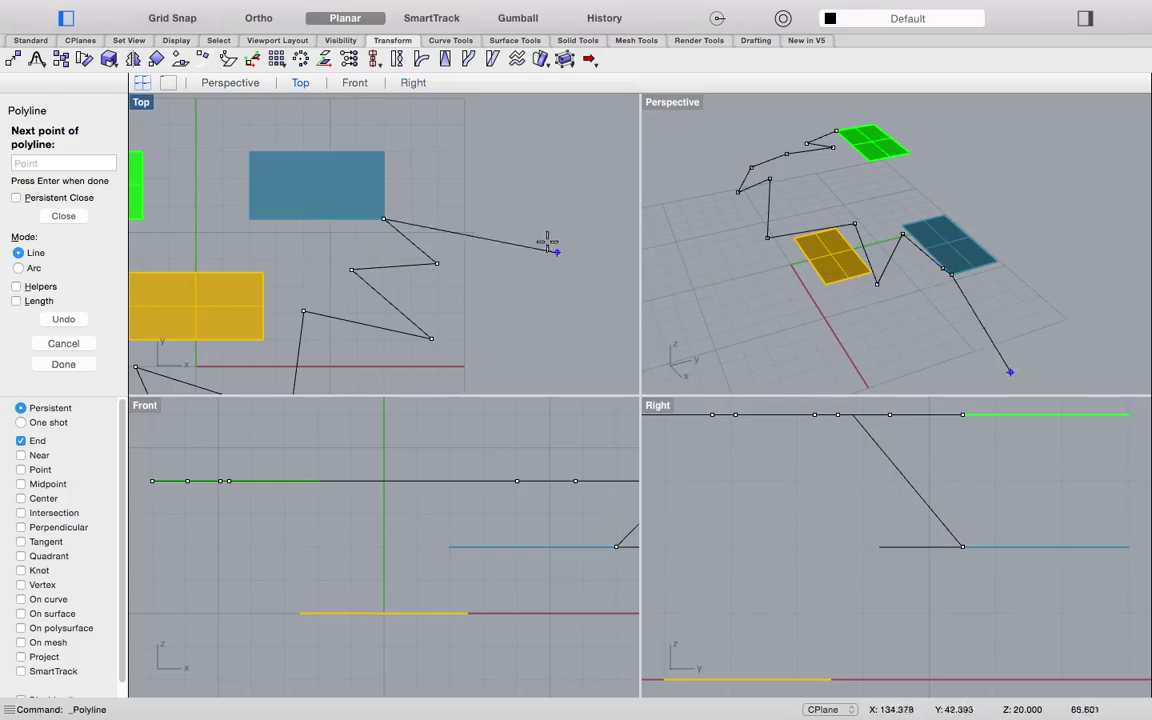
- Extend the zigzag with four more vertices beyond the blue surface, doubling back toward it
scroll(548, 240, left, 3)
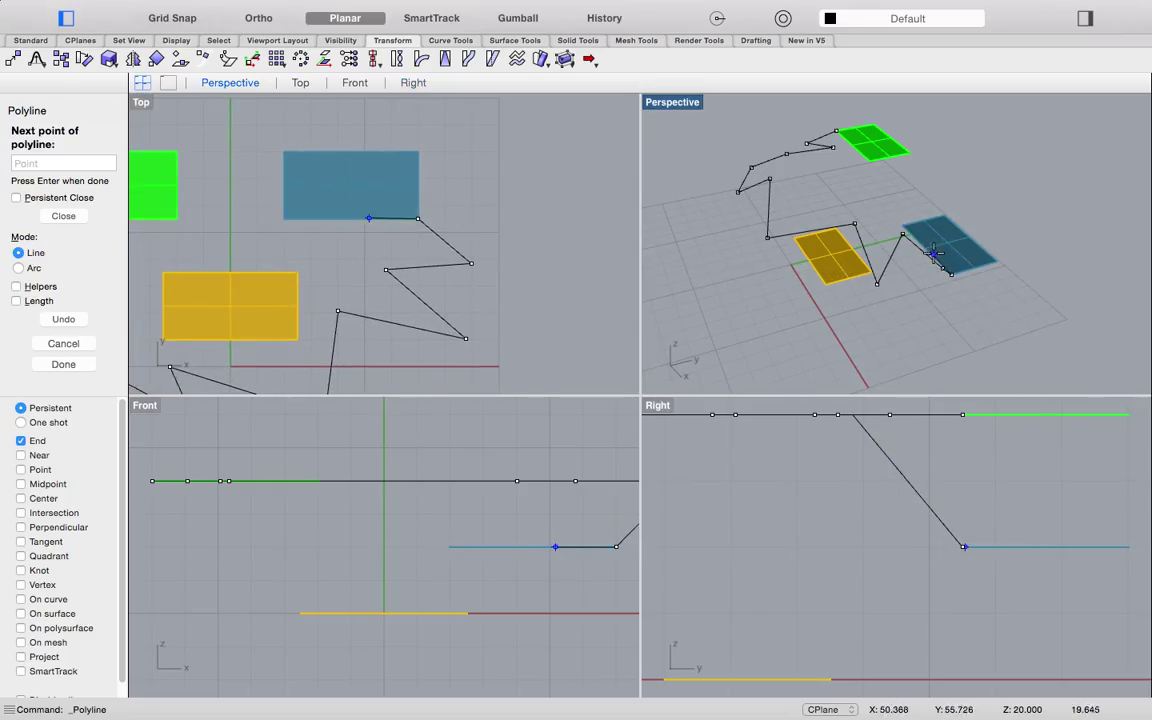
scroll(540, 235, left, 2)
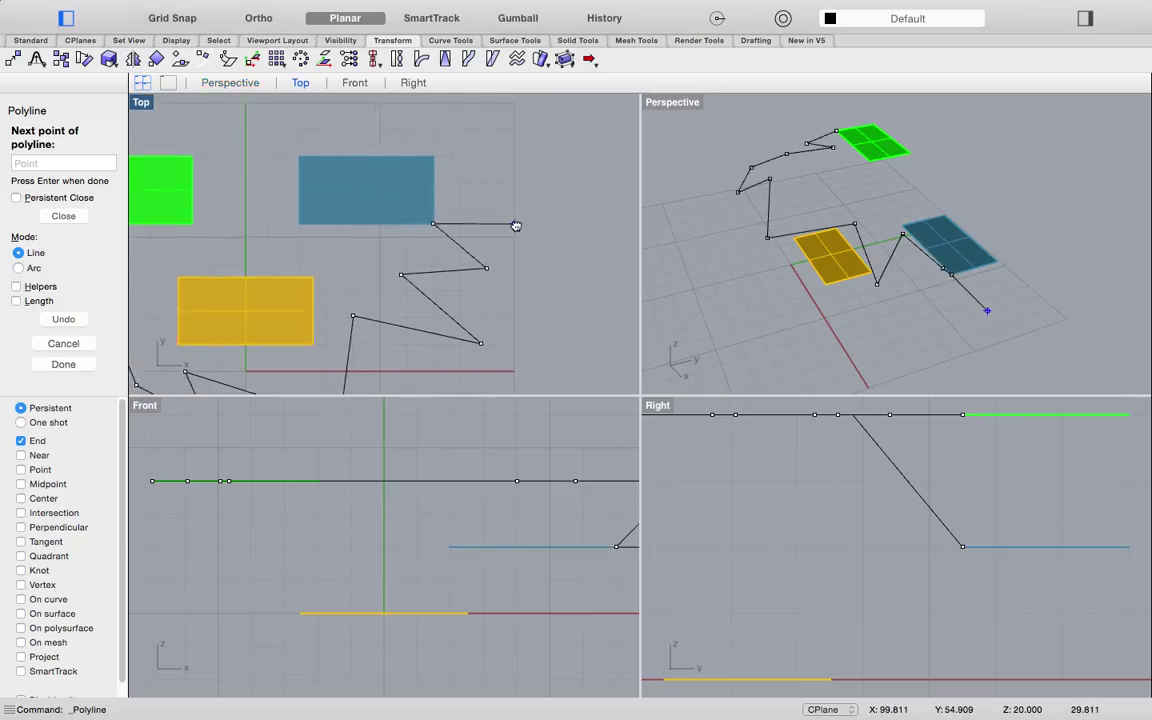
scroll(516, 226, left, 2)
scroll(521, 209, down, 3)
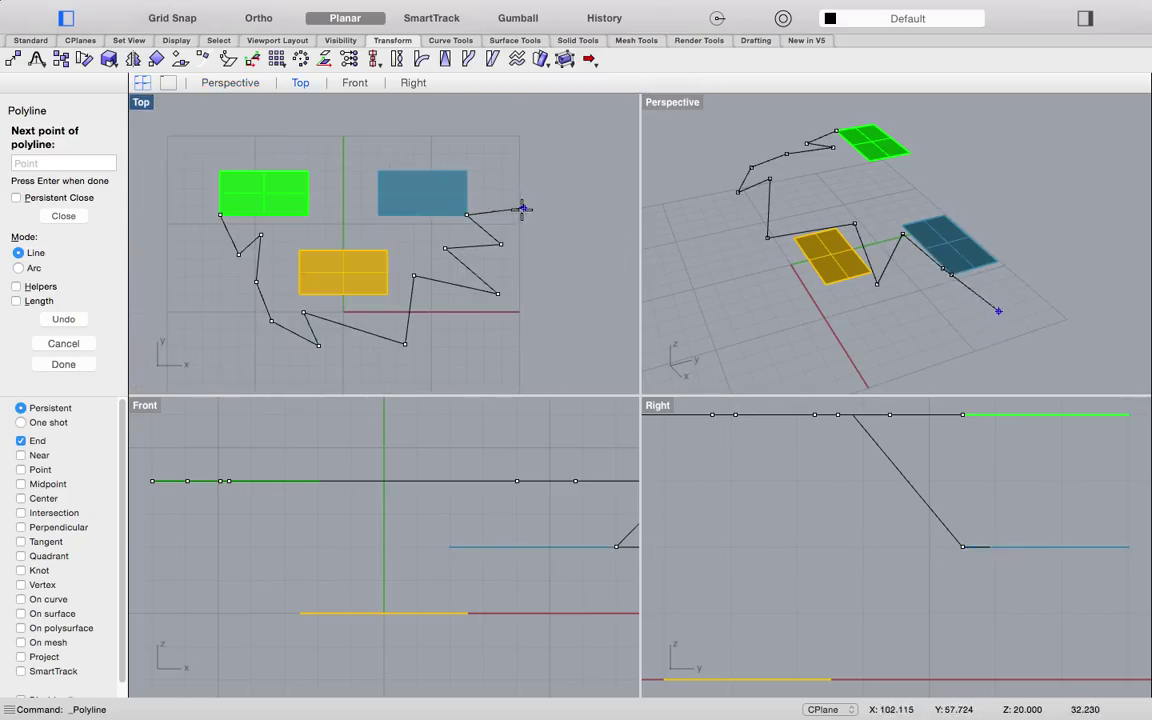
scroll(521, 209, up, 2)
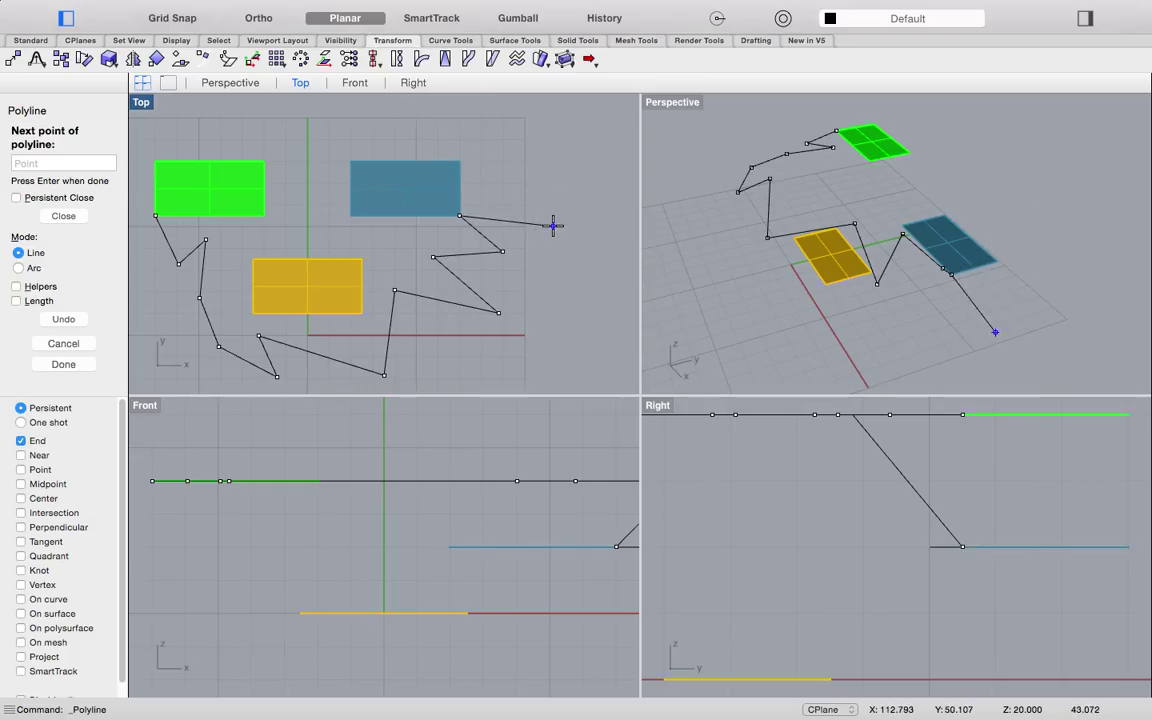
click(548, 213)
click(506, 156)
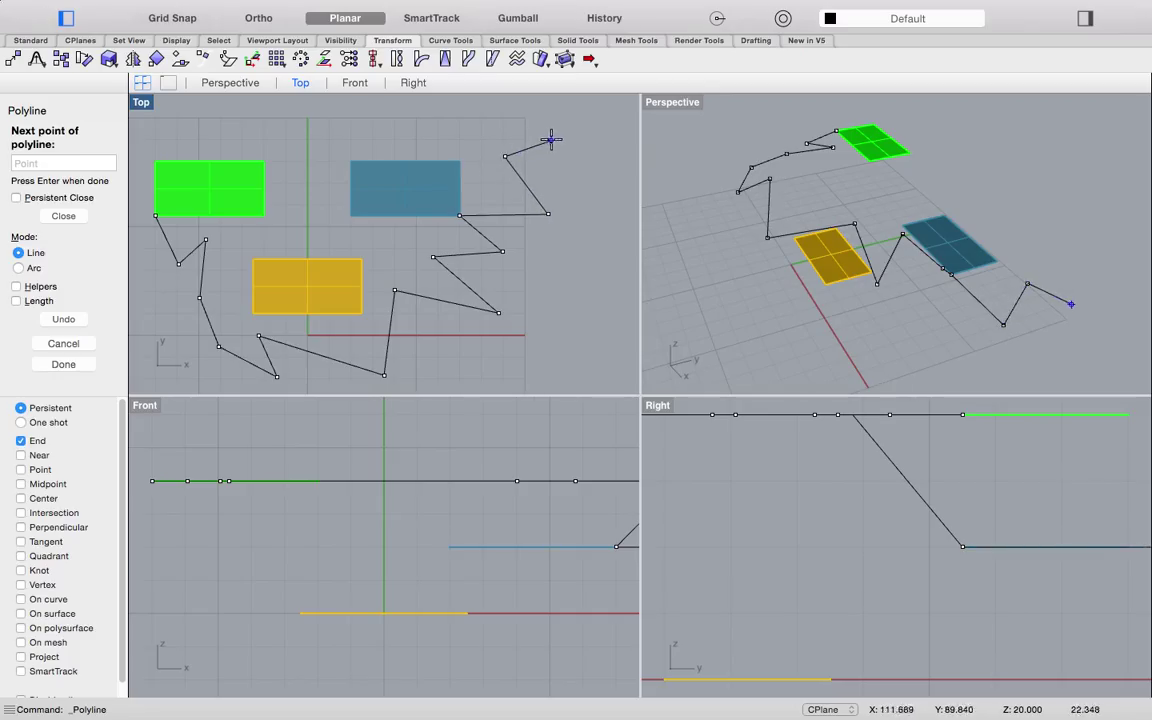
click(553, 137)
click(520, 115)
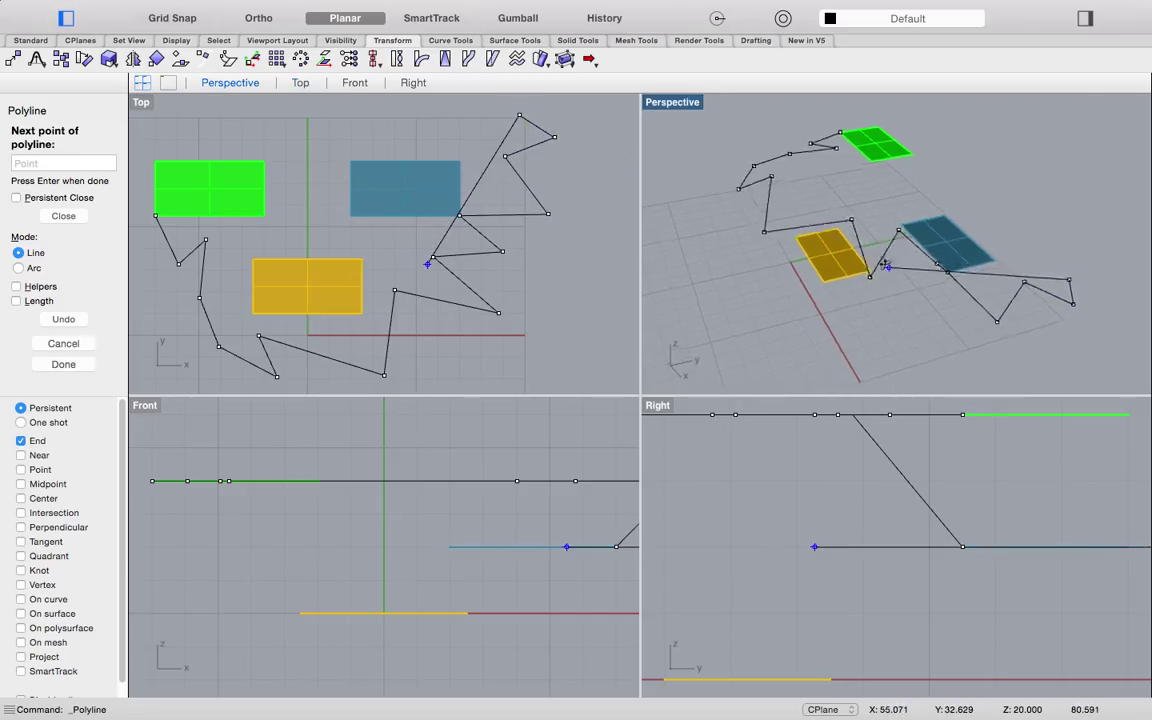
right_drag(887, 267, 950, 243)
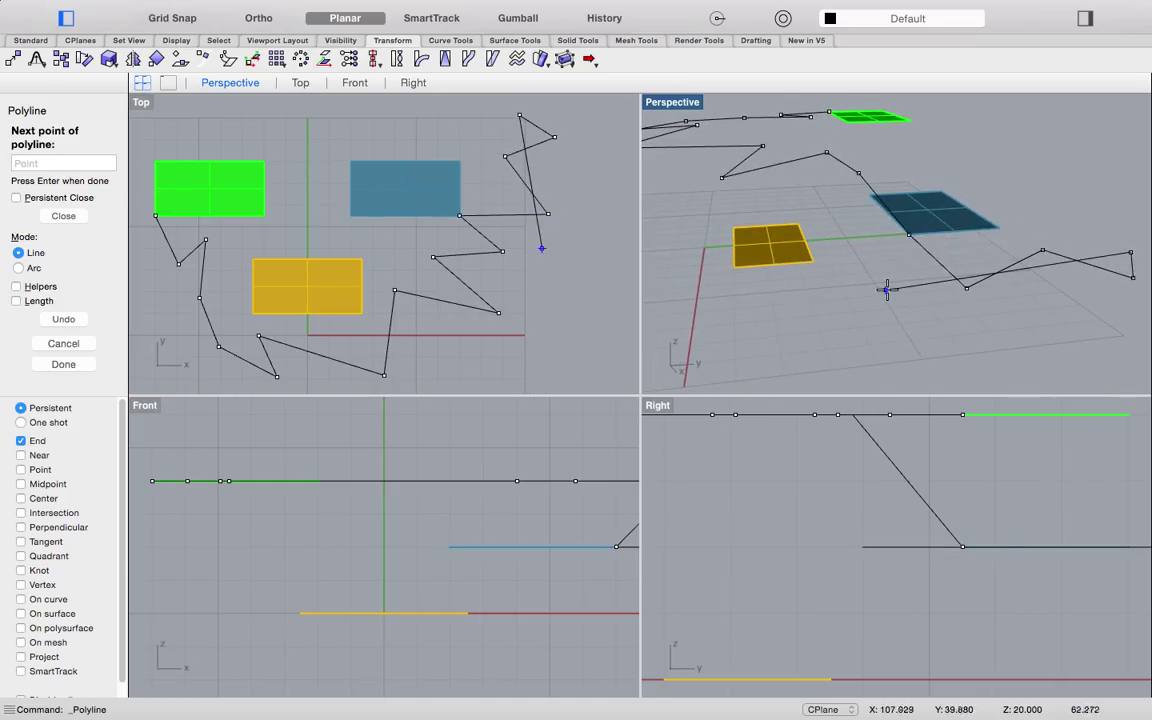
- Finish the zigzag polyline, then select it and delete it
key(Return)
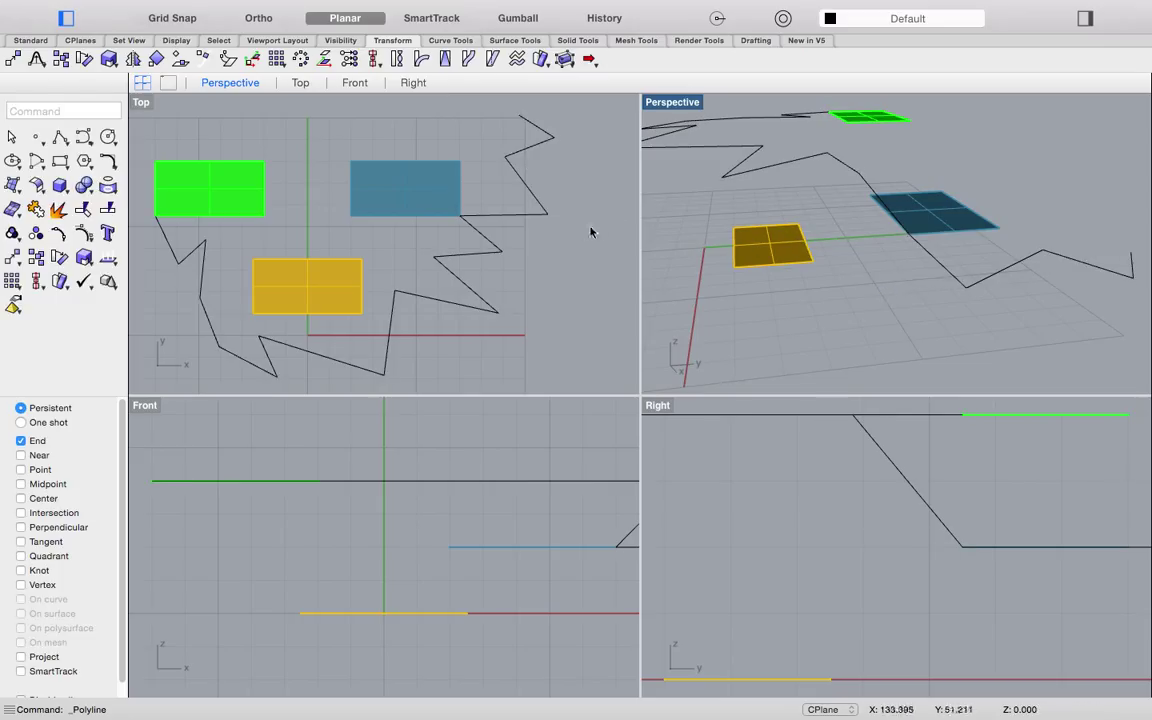
click(548, 218)
key(Delete)
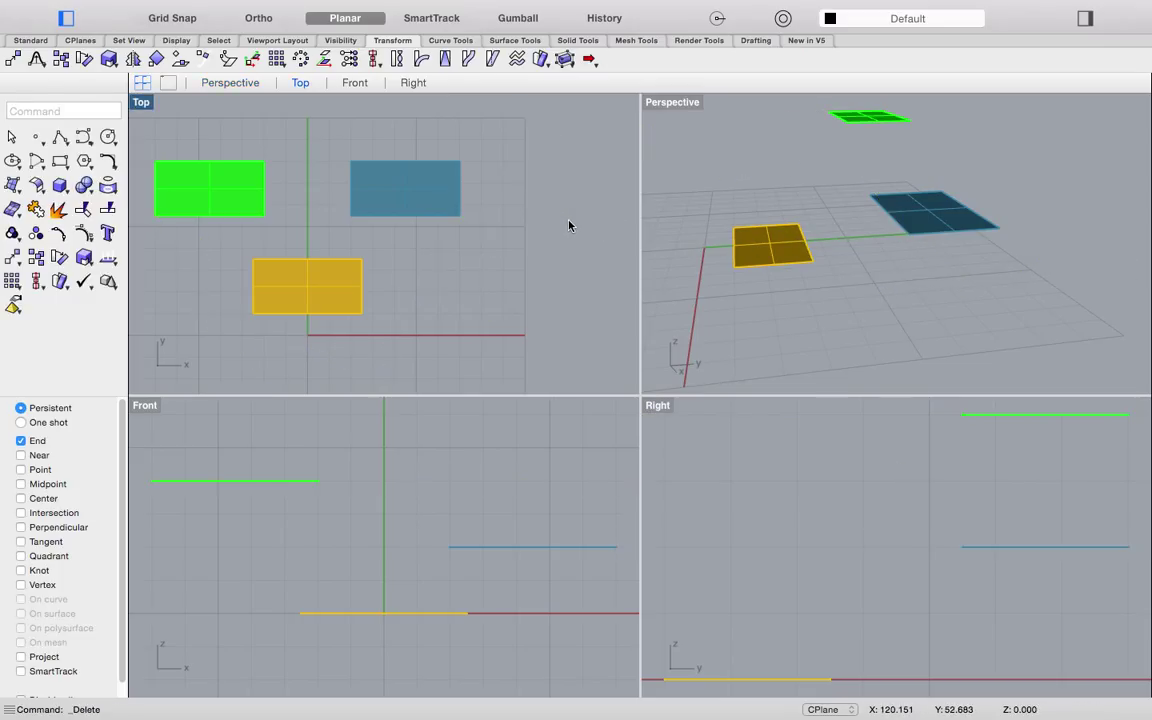
- Zoom the Top view and orbit the Perspective view to see the surfaces better
scroll(430, 250, down, 3)
scroll(383, 235, up, 2)
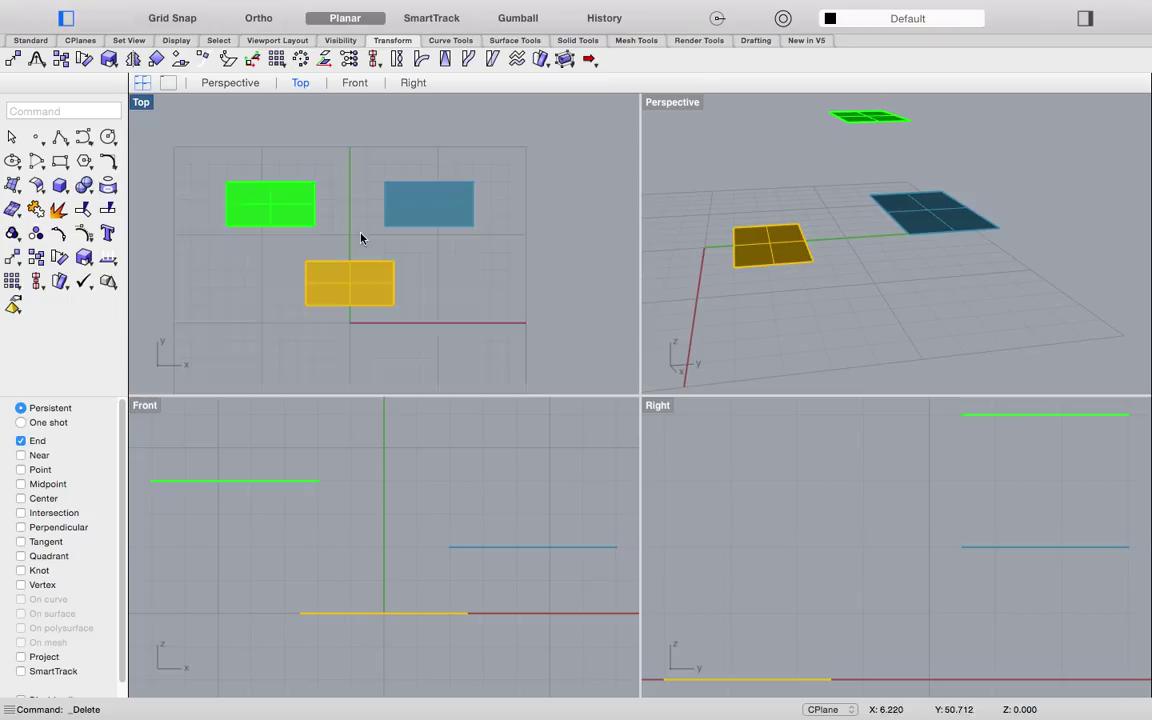
scroll(368, 237, up, 1)
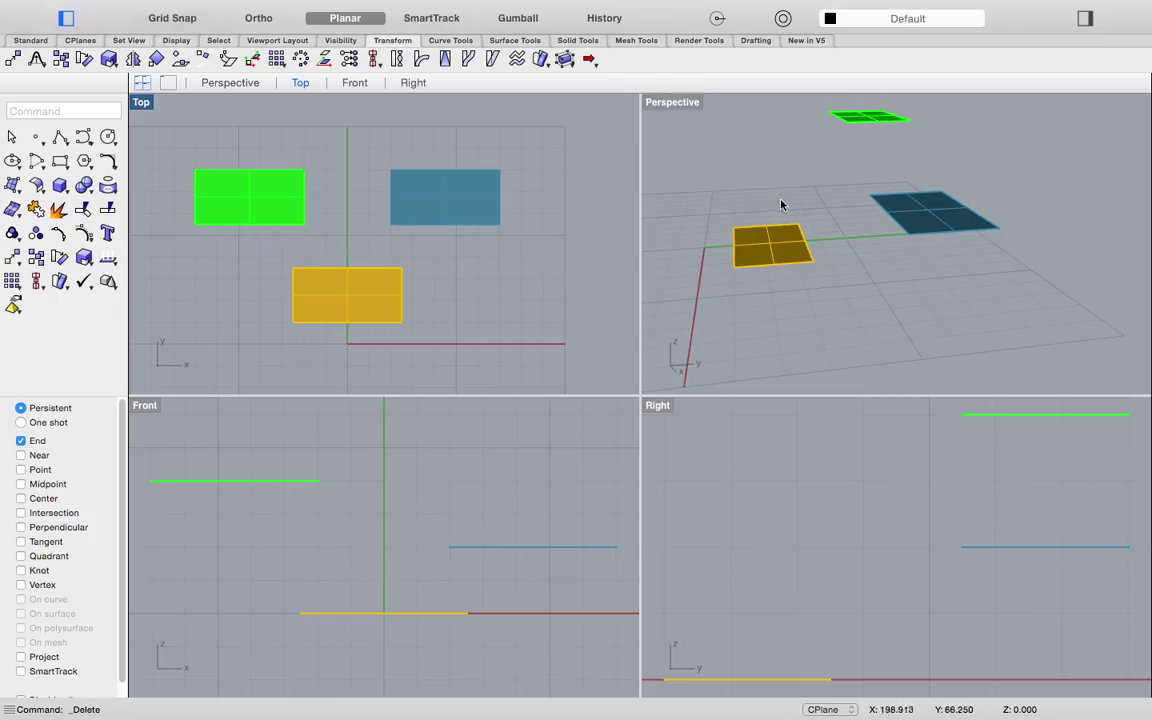
right_drag(781, 205, 829, 168)
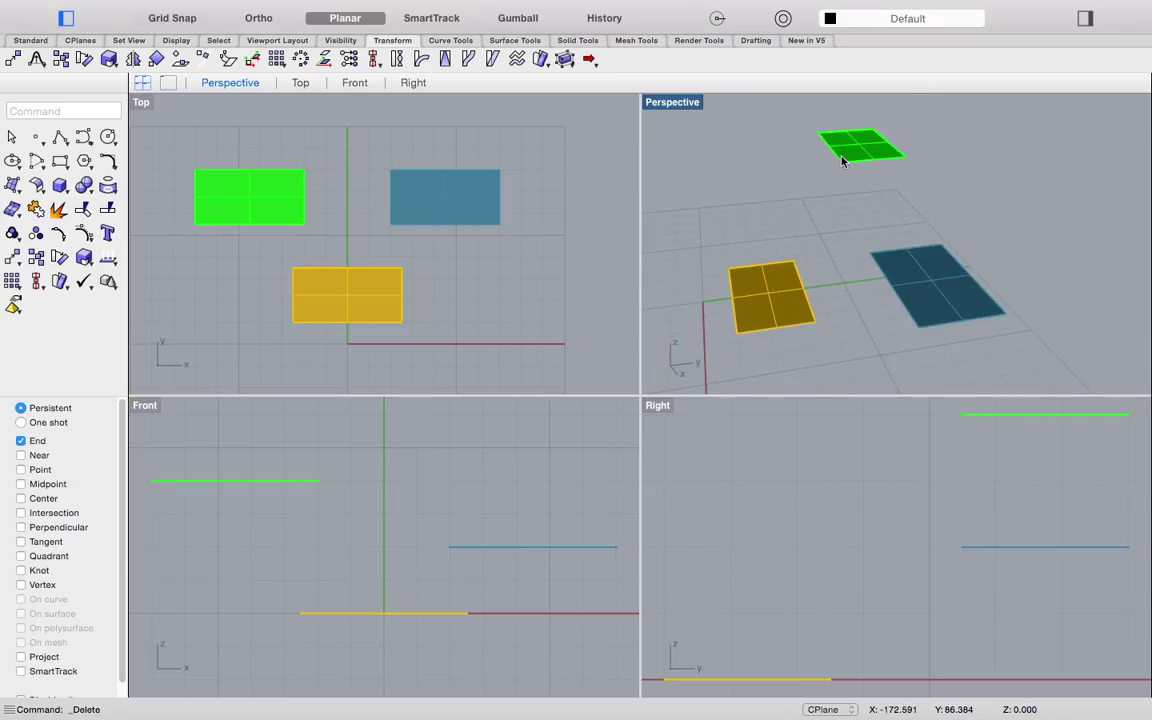
mouse_move(846, 230)
right_down()
mouse_move(854, 247)
mouse_move(846, 234)
right_up()
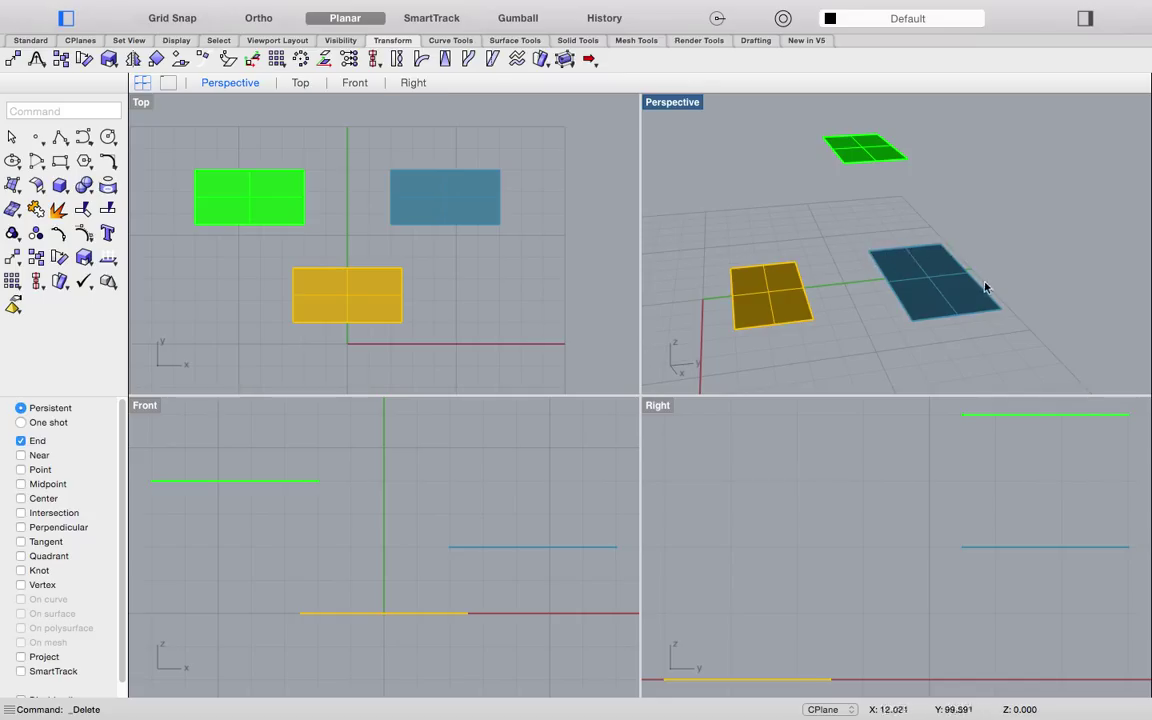
right_drag(998, 313, 905, 282)
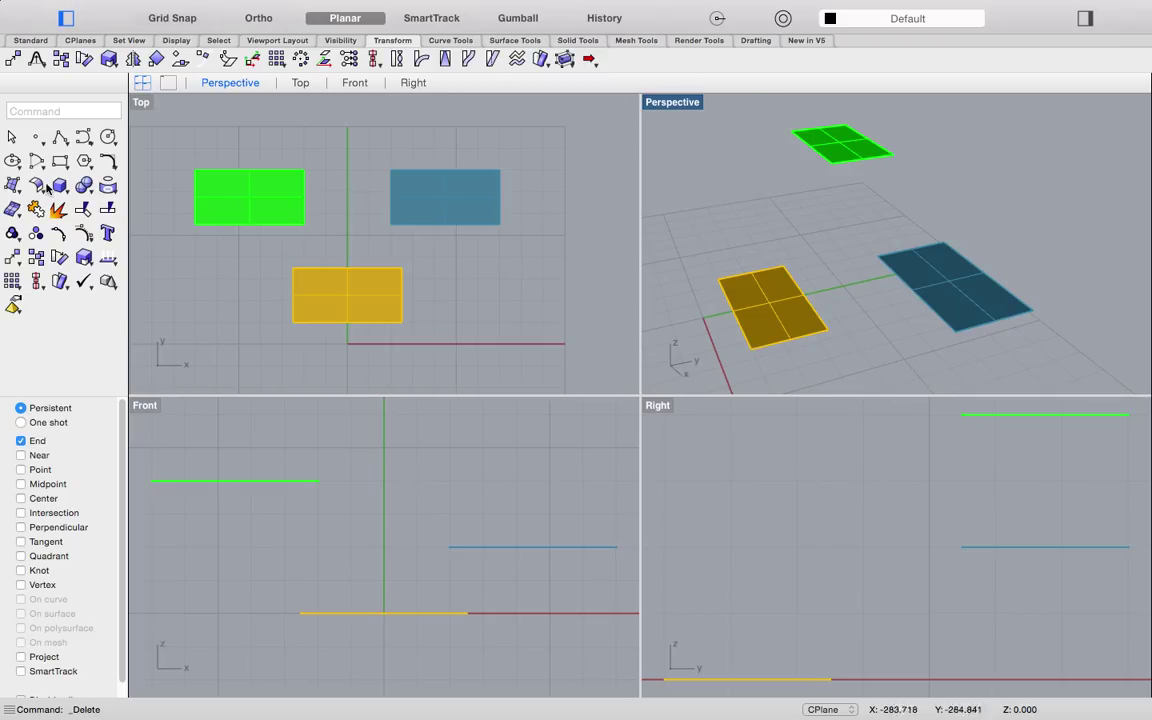
- Begin a polyline with Project osnap, from the green surface's bottom-left to bottom-right corner
click(60, 137)
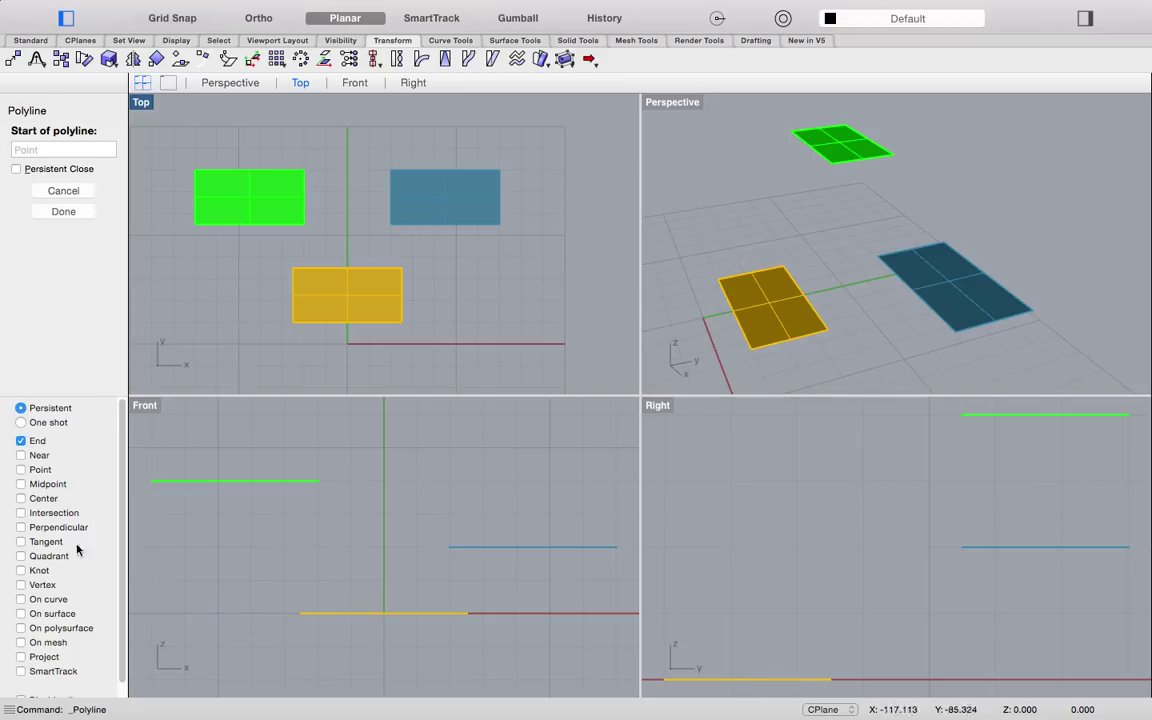
click(21, 657)
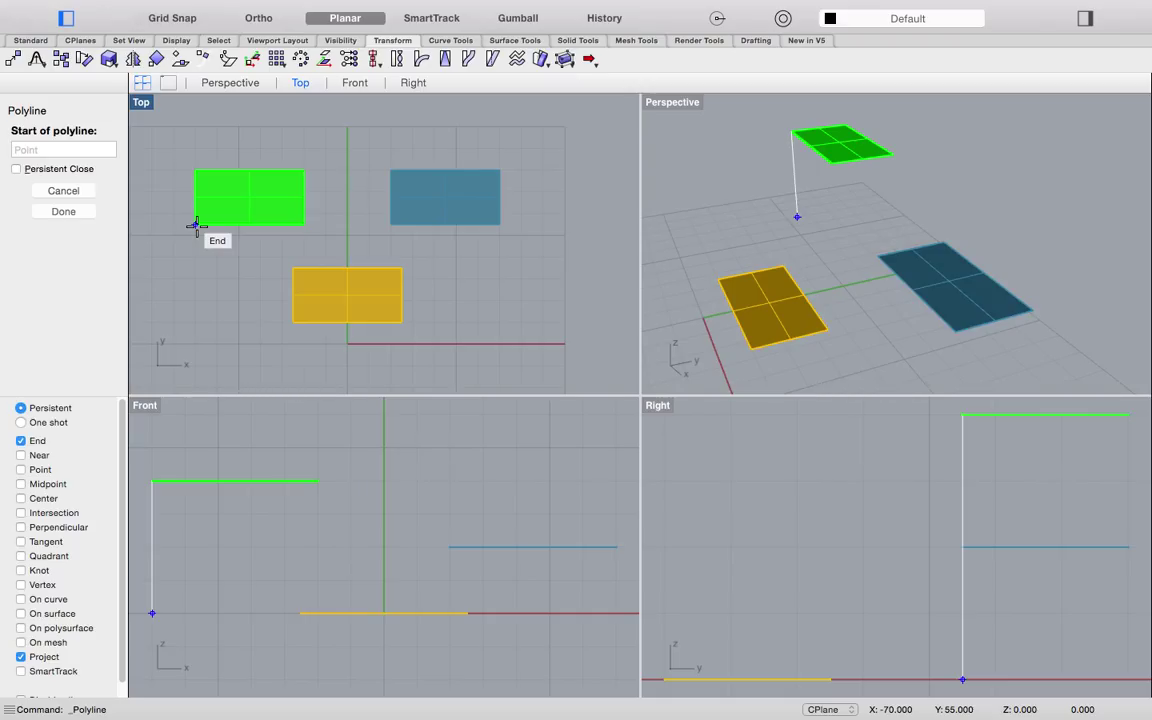
click(21, 657)
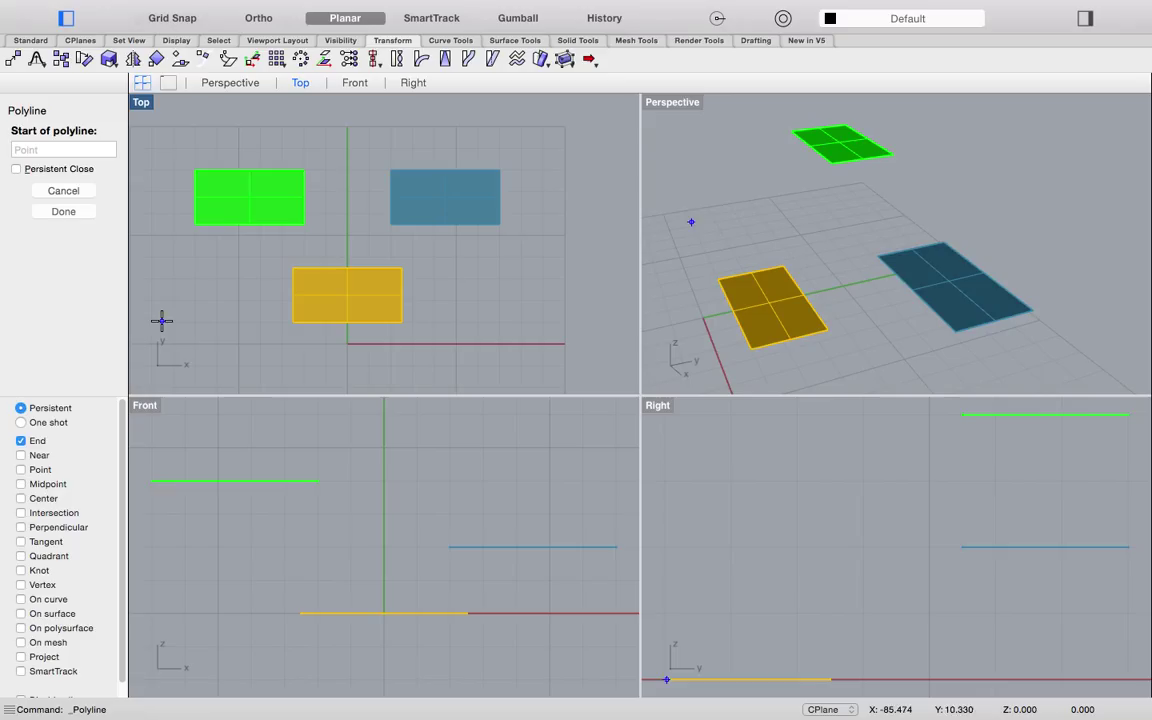
click(195, 225)
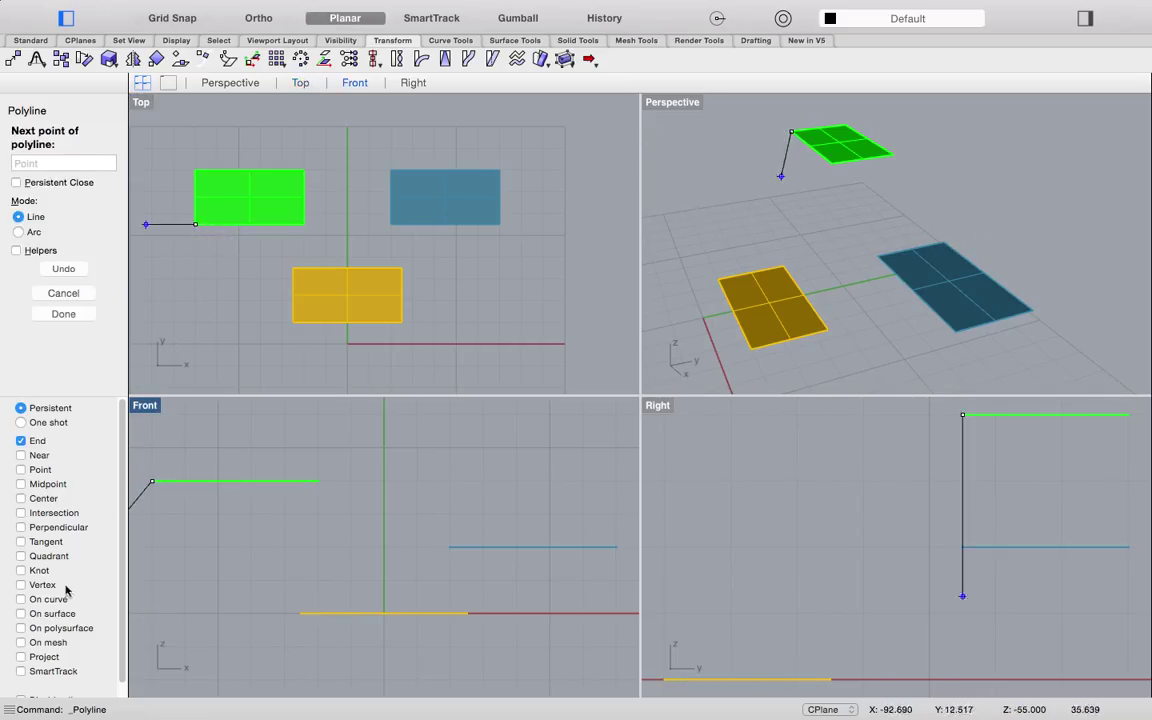
click(21, 657)
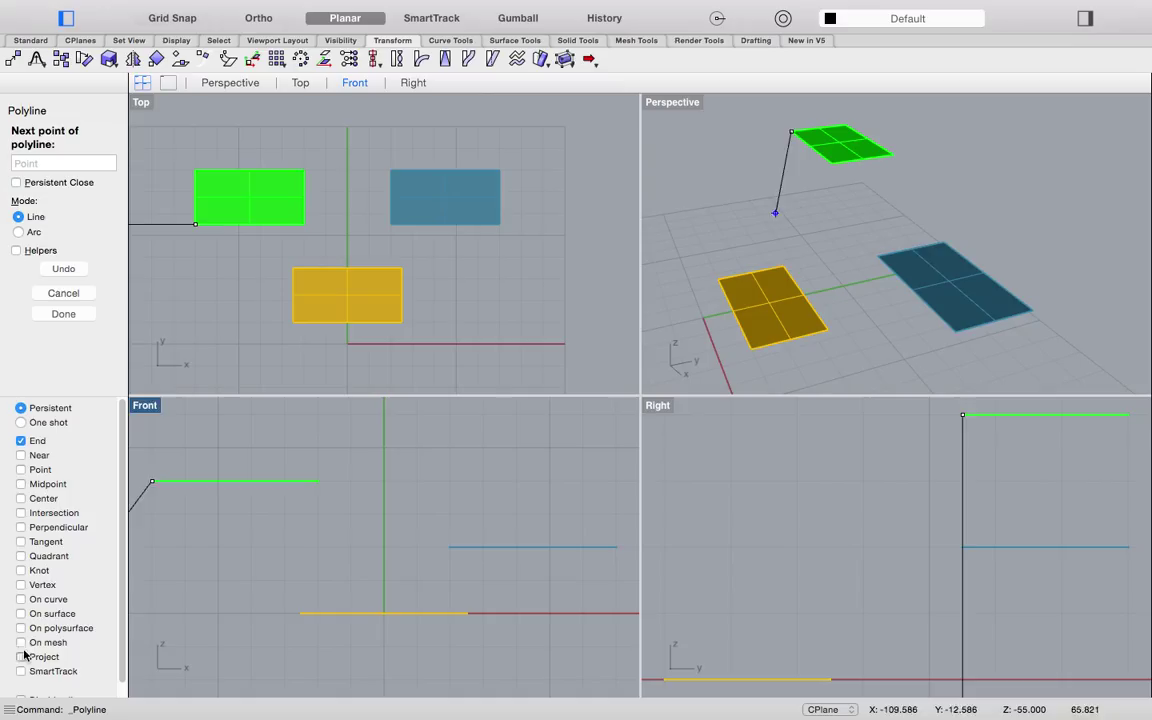
click(304, 224)
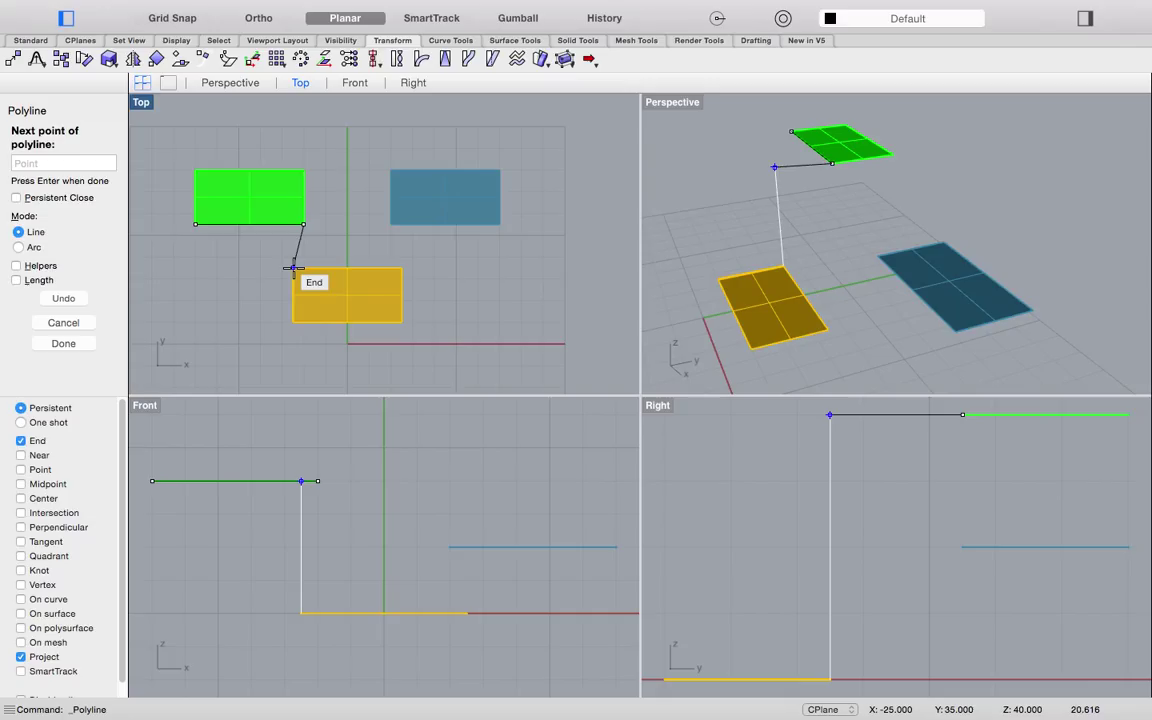
- Trace the yellow, blue and green top corners, closing the outline back at the start
click(293, 268)
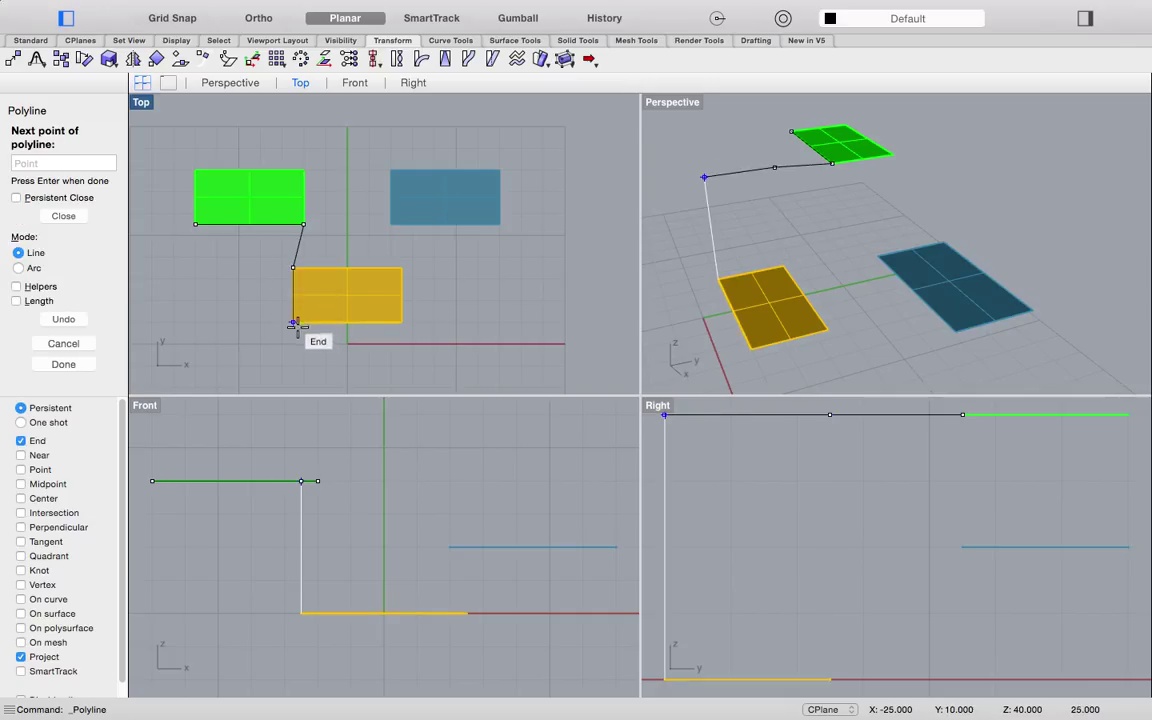
click(401, 268)
click(390, 224)
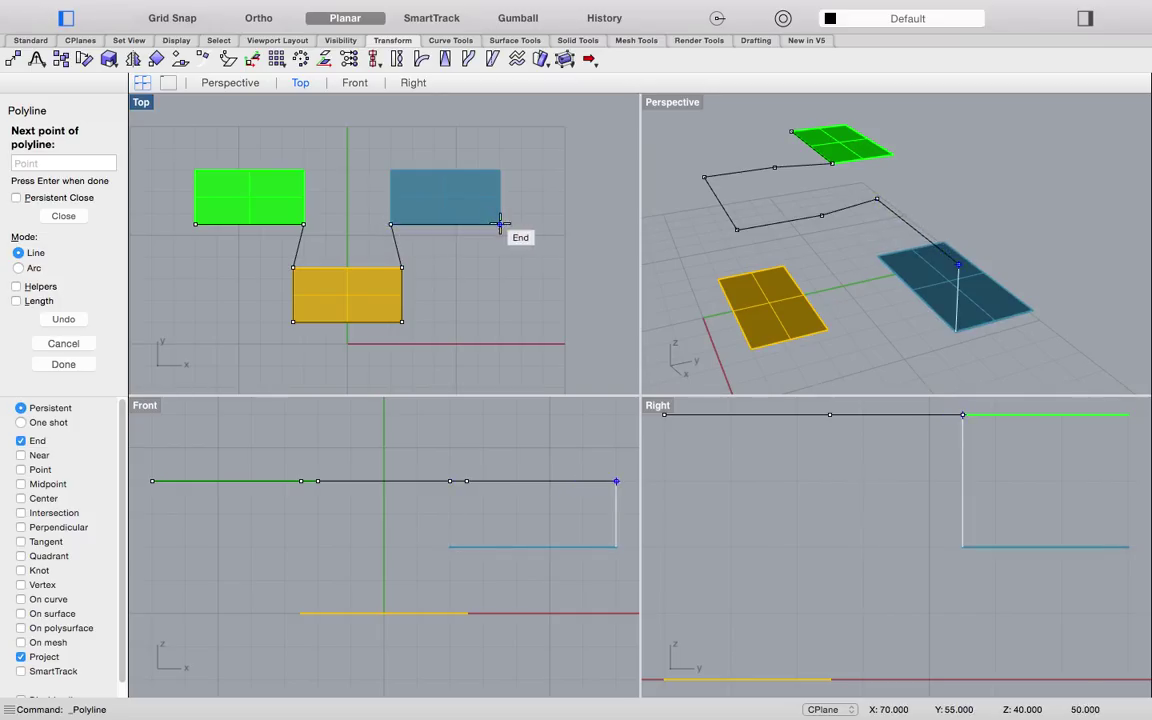
click(500, 224)
click(500, 170)
click(390, 170)
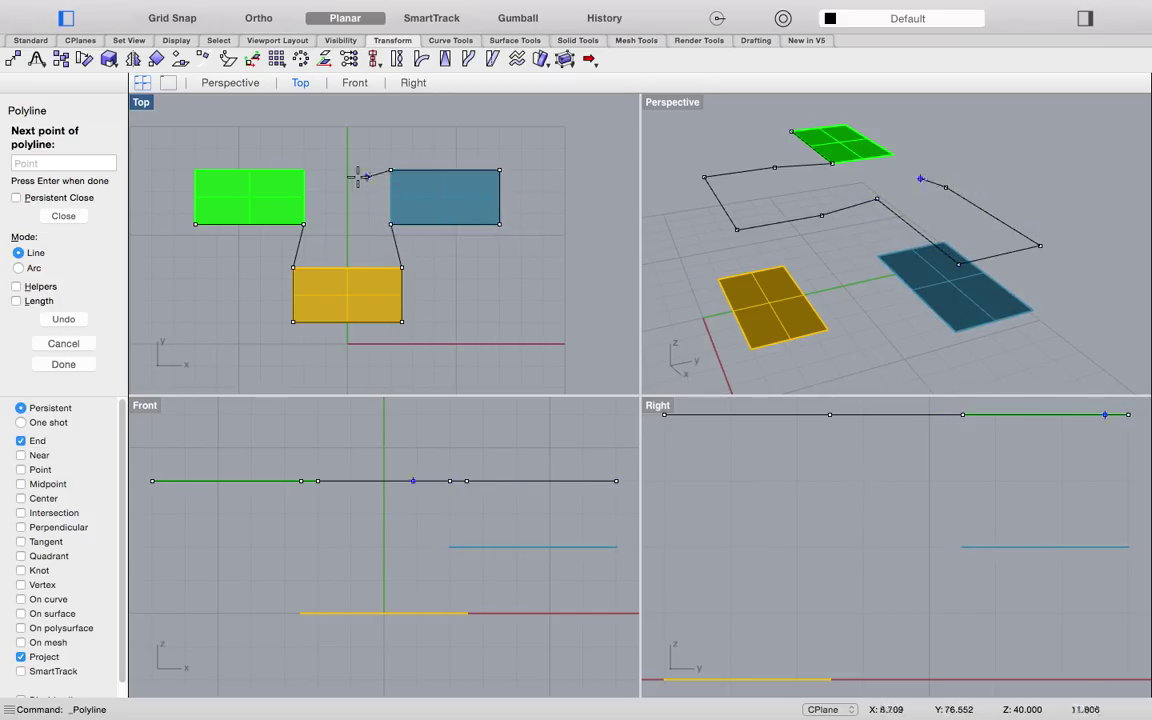
click(304, 170)
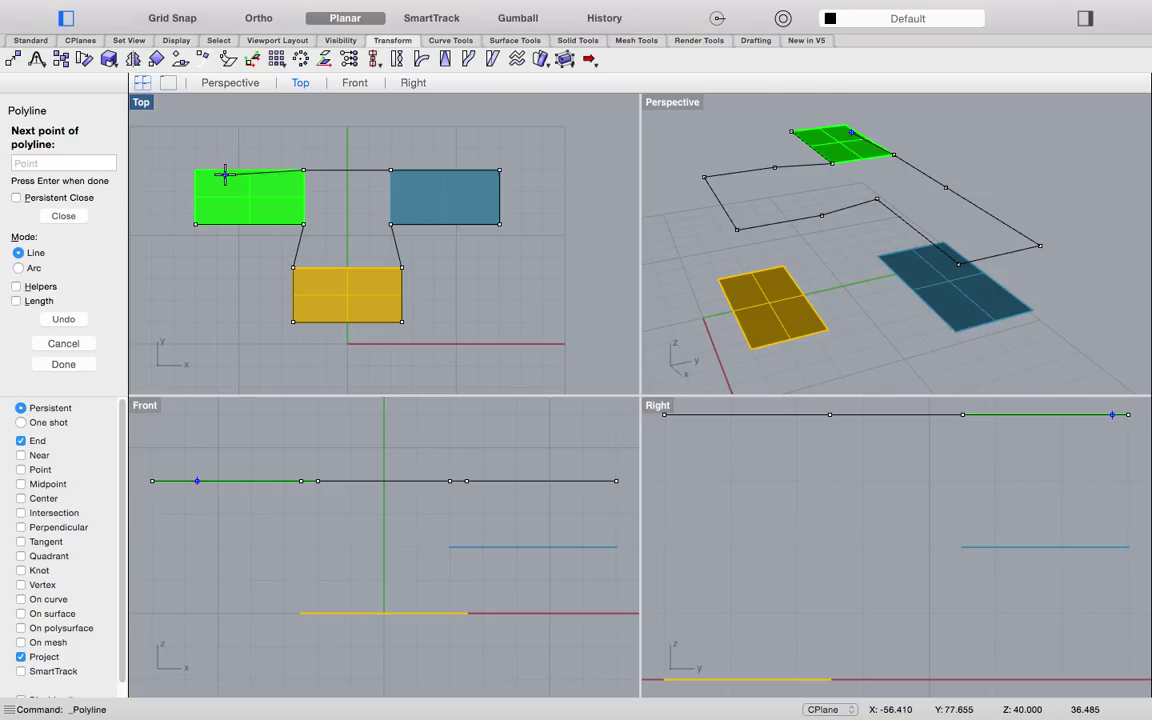
click(195, 170)
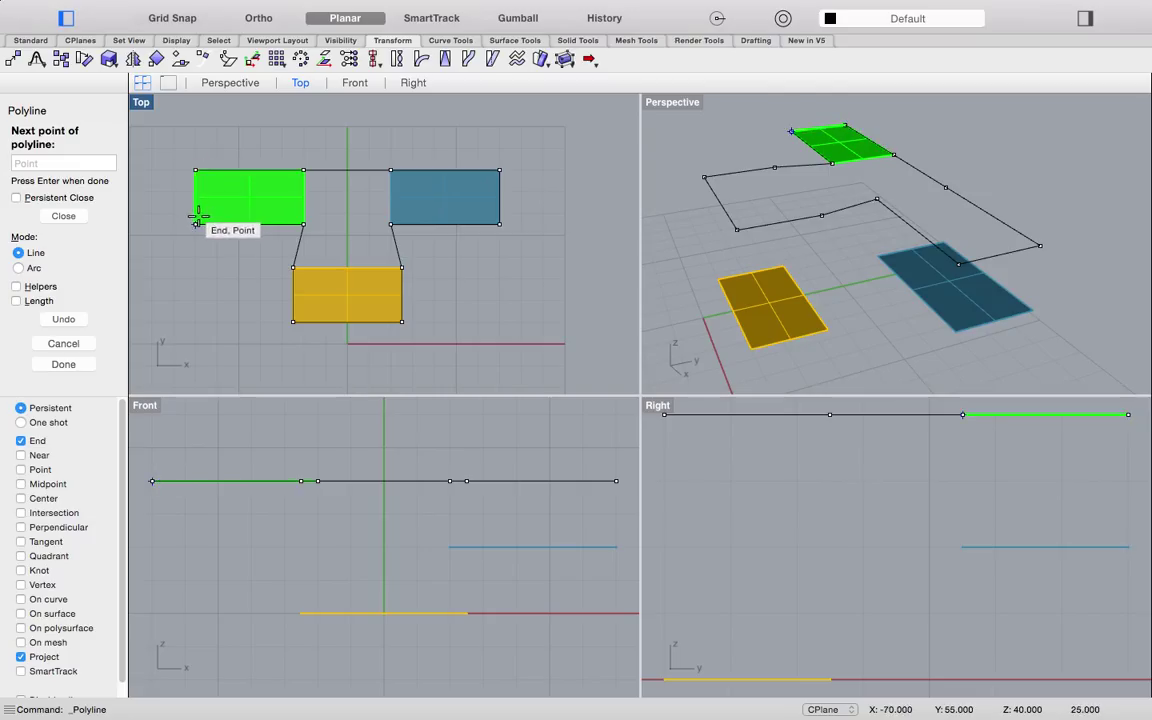
click(196, 222)
key(Return)
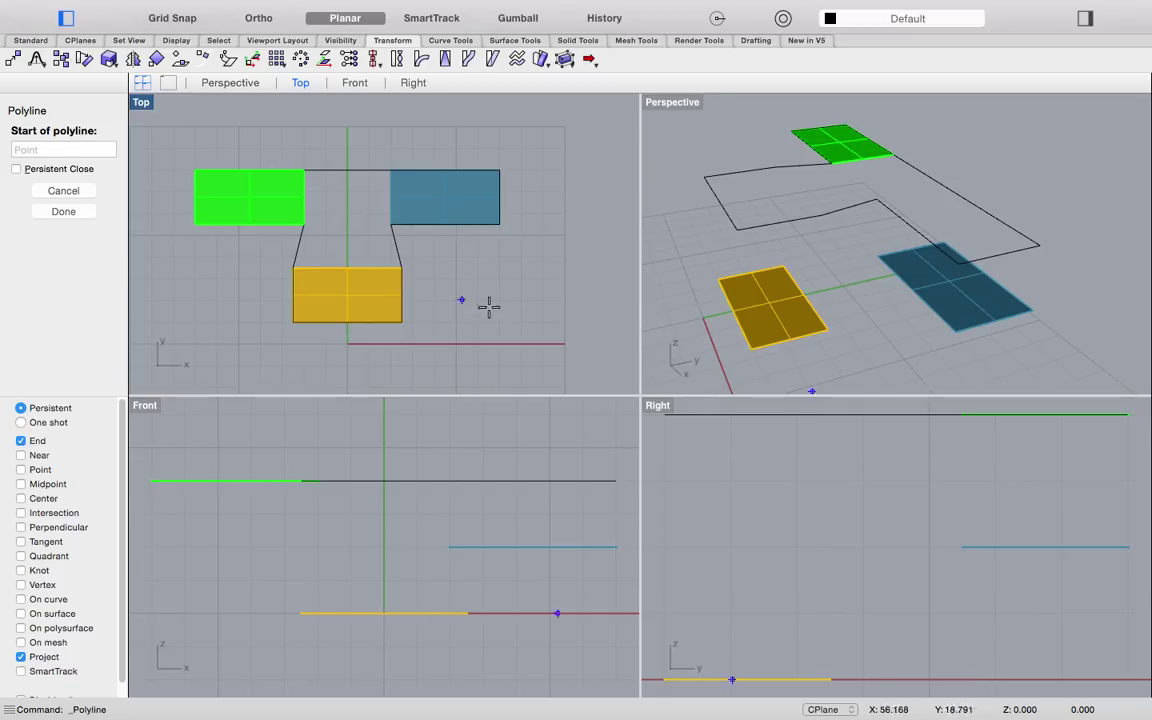
- Maximize the Top viewport to show the traced outline around the three surfaces
double_click(141, 102)
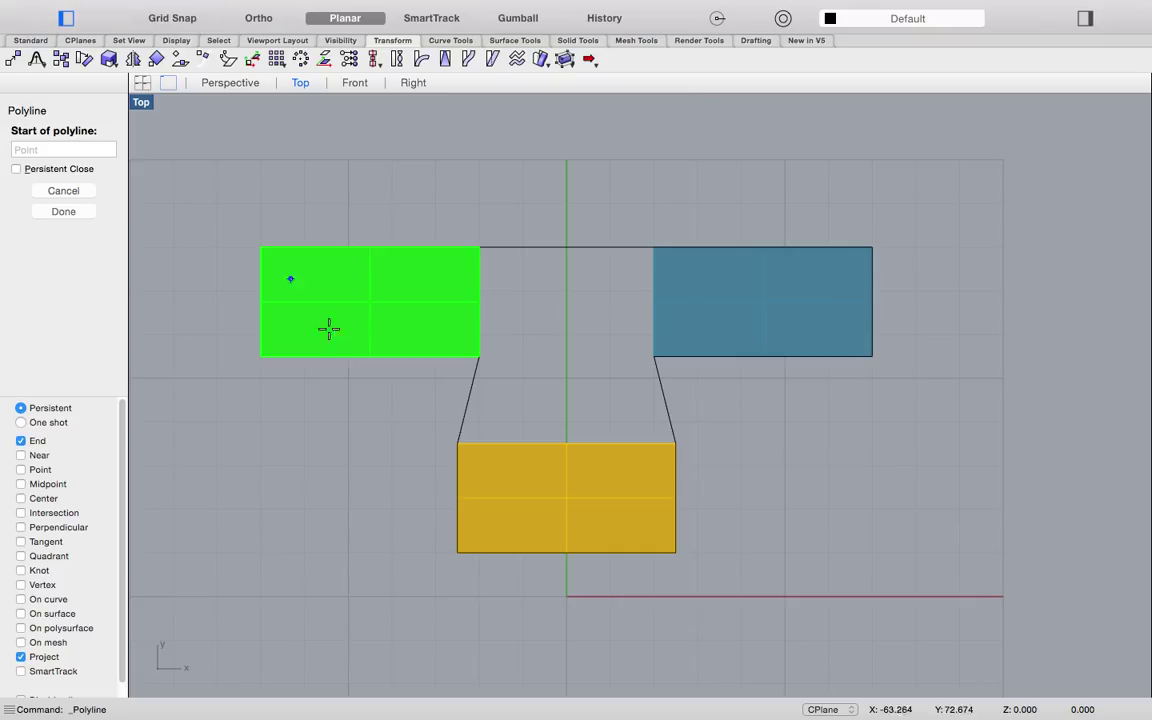